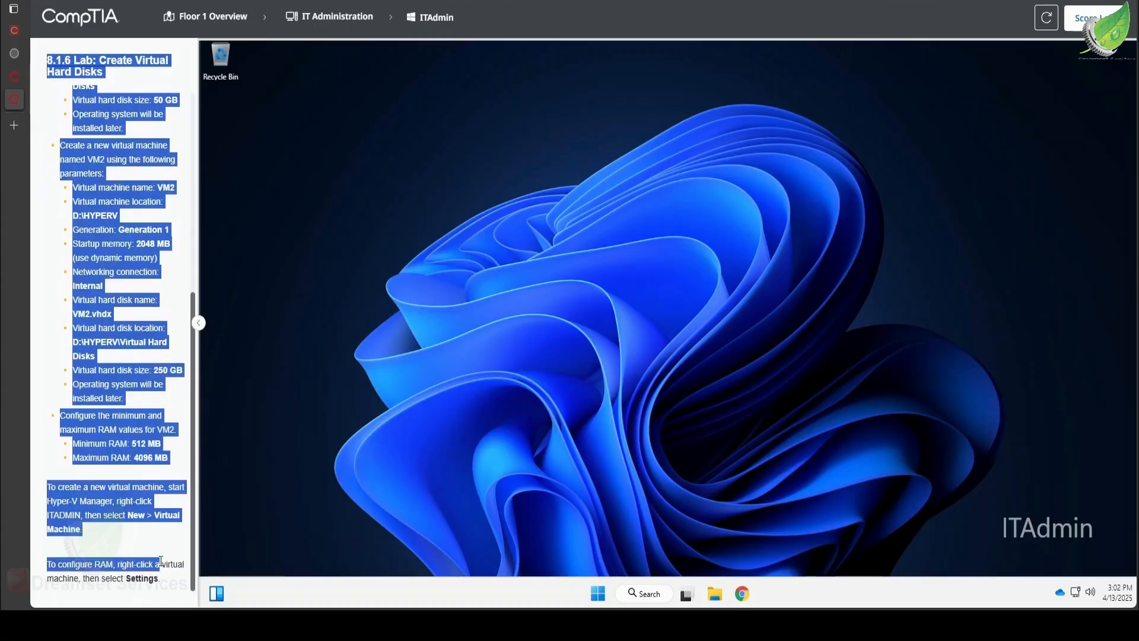
# - Copy the selected lab task instructions to the simulation clipboard
pyautogui.hotkey('ctrl', 'c')
pyautogui.rightClick(108, 394)
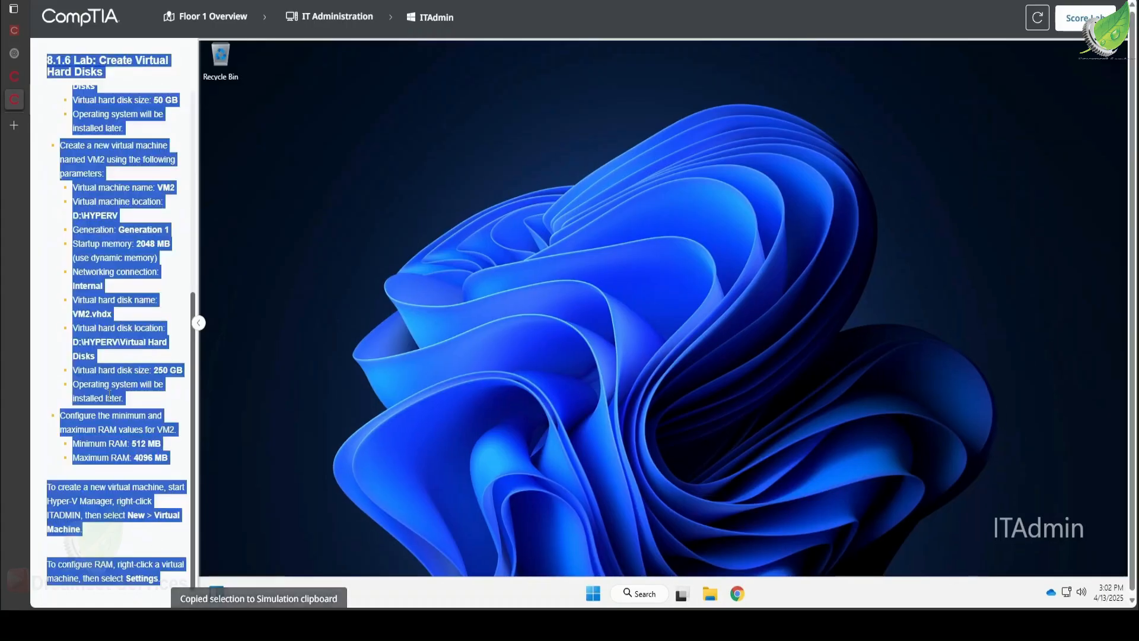
pyautogui.click(179, 486)
pyautogui.hotkey('ctrl', 'shift', 'u')
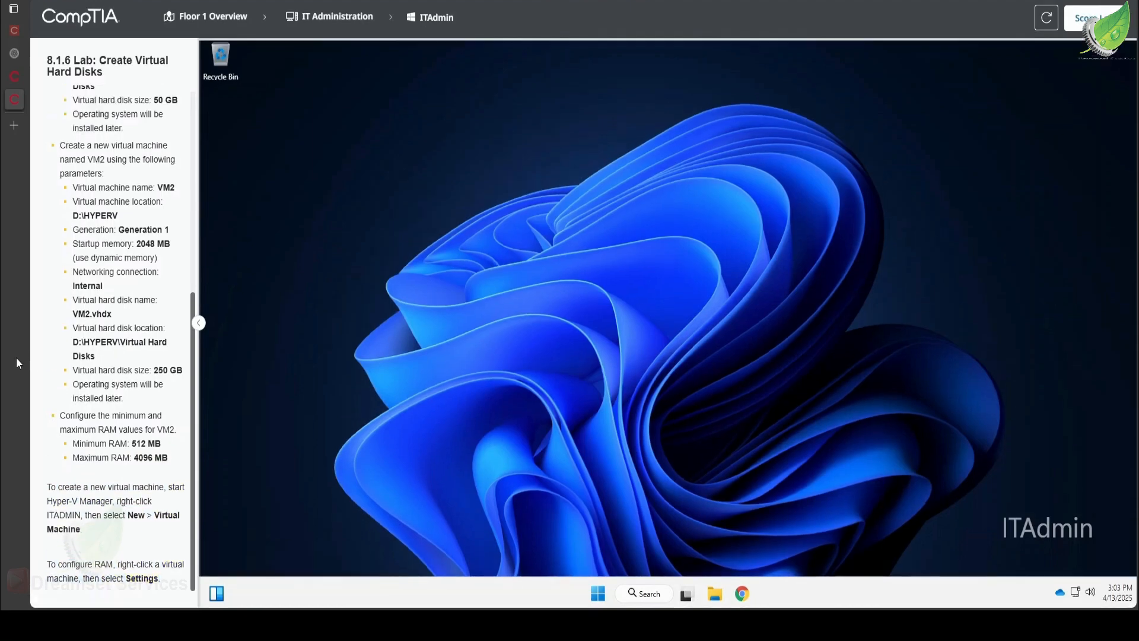
# - Find and open Hyper-V Manager on ITAdmin and maximize its window
pyautogui.scroll(6, 115, 354)
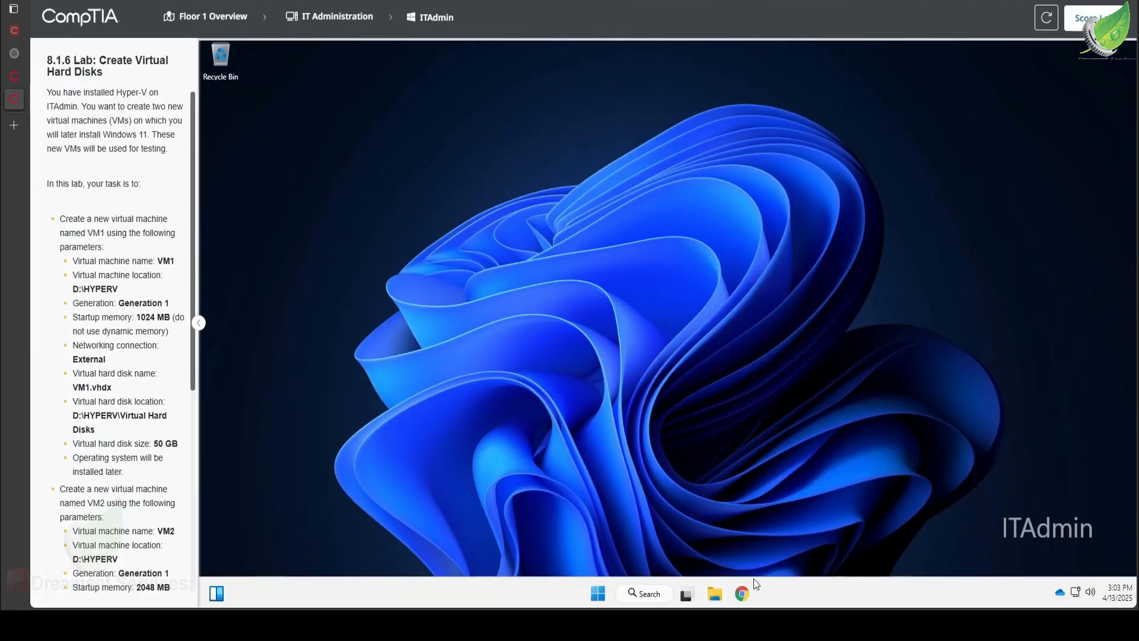
pyautogui.click(597, 594)
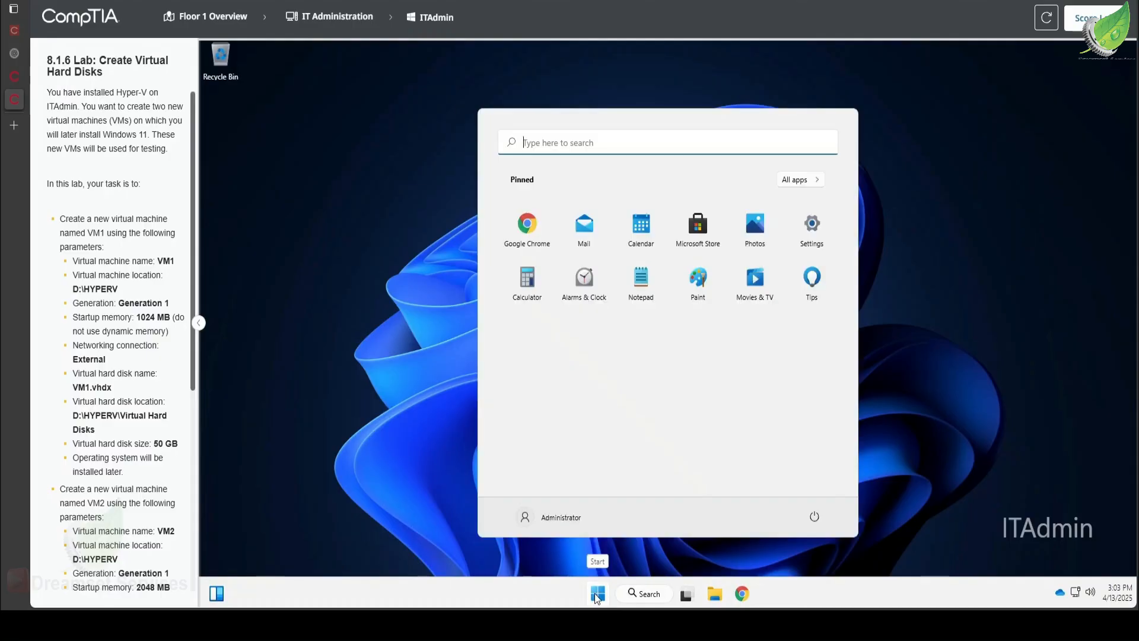
pyautogui.click(589, 142)
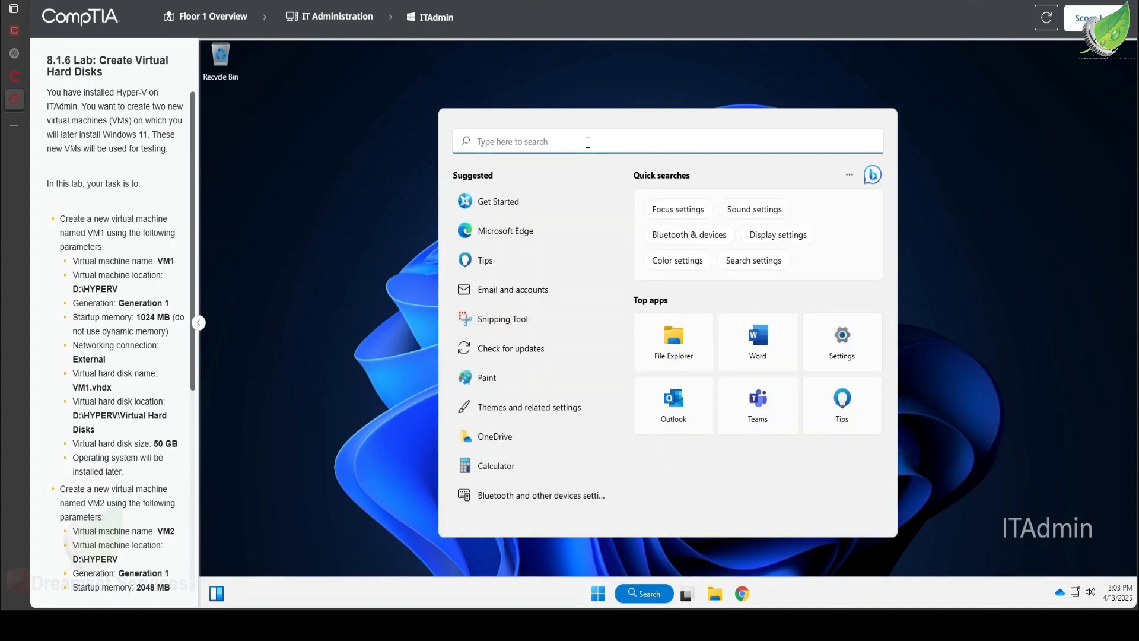
pyautogui.write('hy')
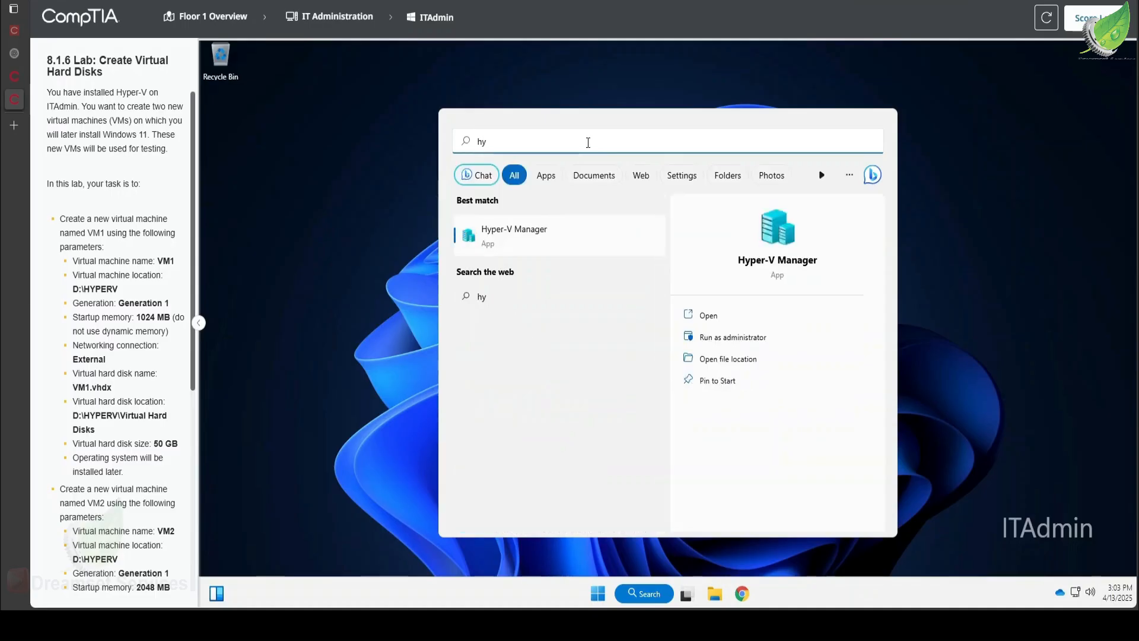
pyautogui.press('Return')
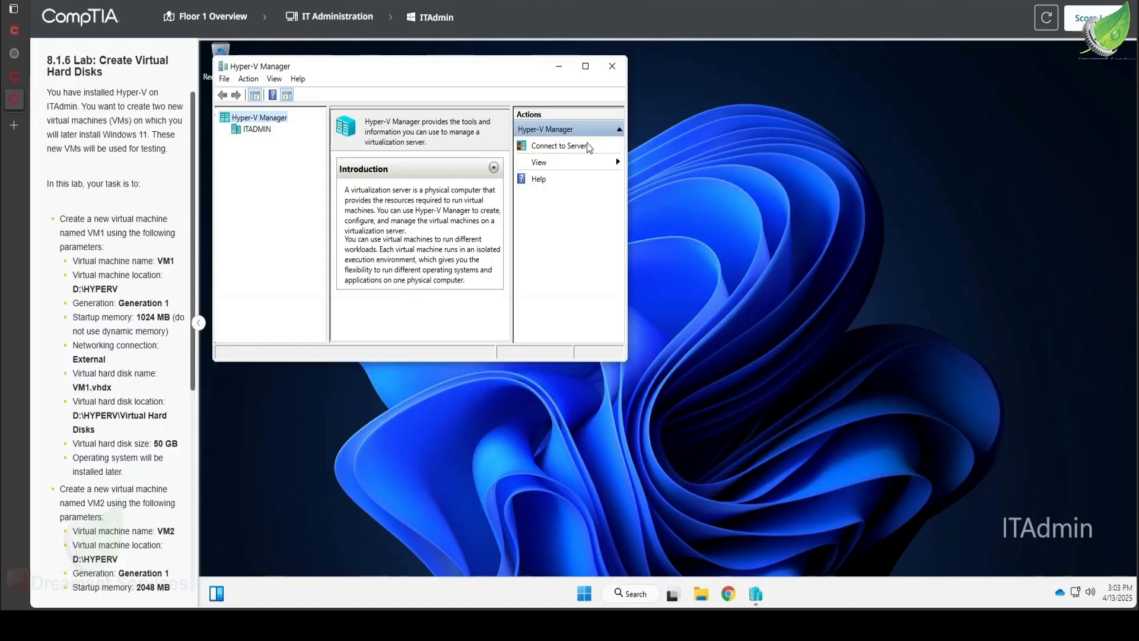
pyautogui.click(593, 73)
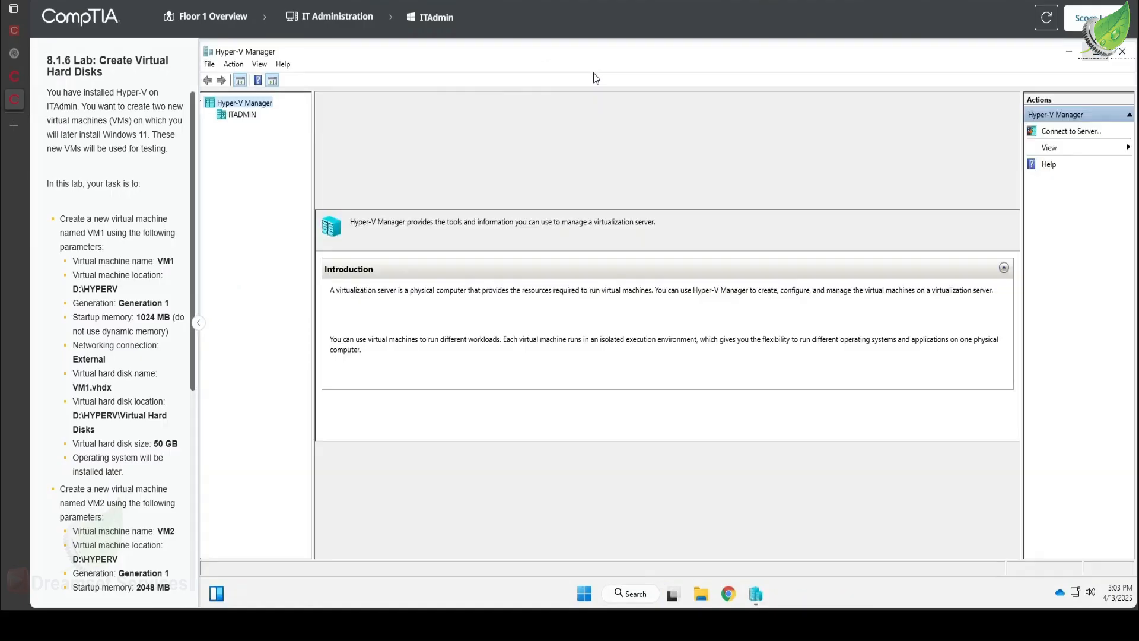
# - Start creating a new virtual machine on the ITADMIN host and name it VM1, keeping the default D:\HYPERV\ location
pyautogui.click(242, 116)
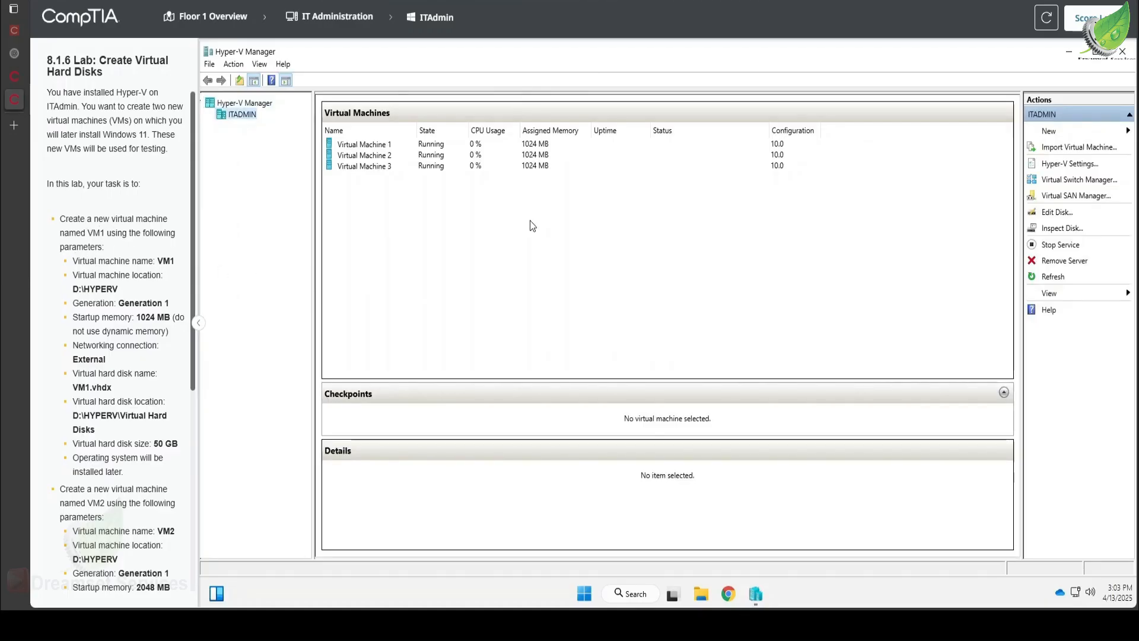
pyautogui.click(1051, 132)
pyautogui.click(1051, 132)
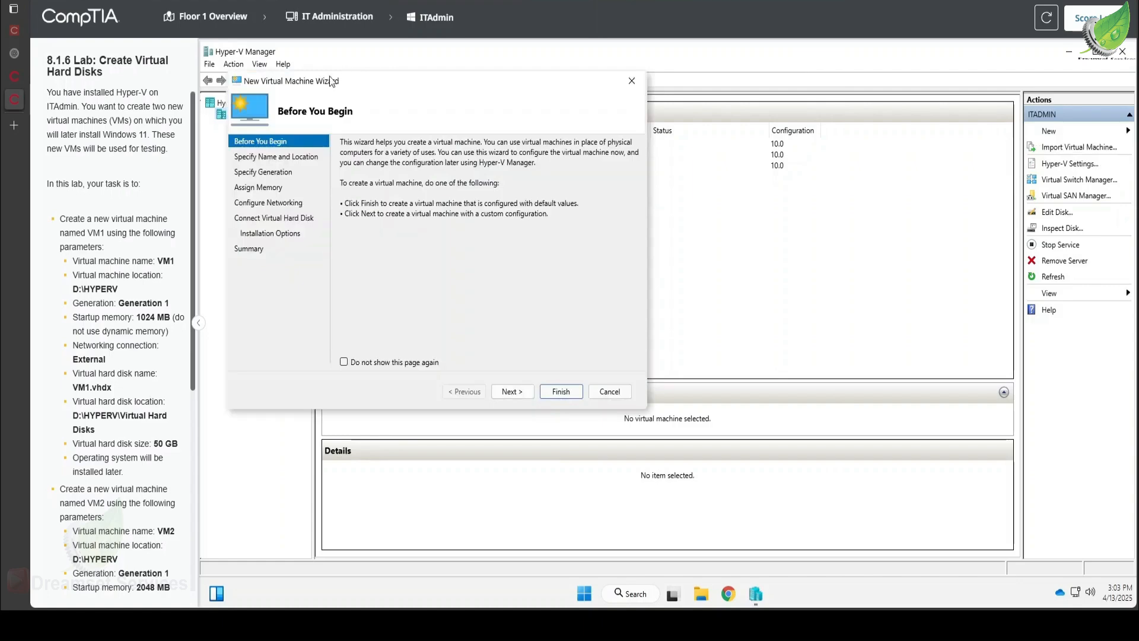
pyautogui.moveTo(330, 80); pyautogui.dragTo(671, 120)
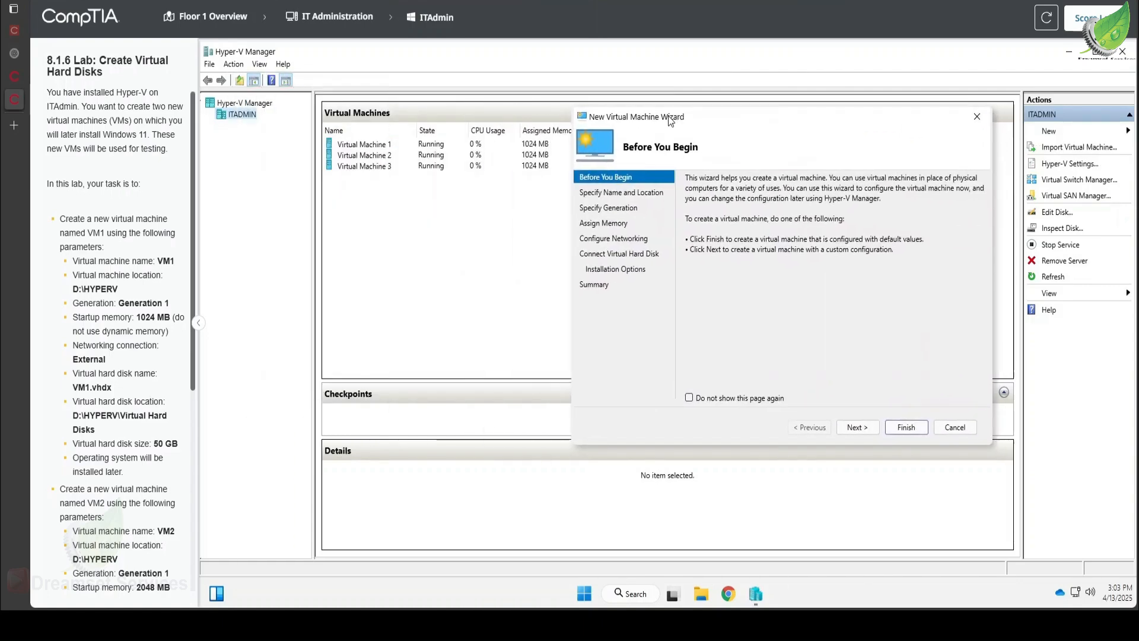
pyautogui.click(857, 427)
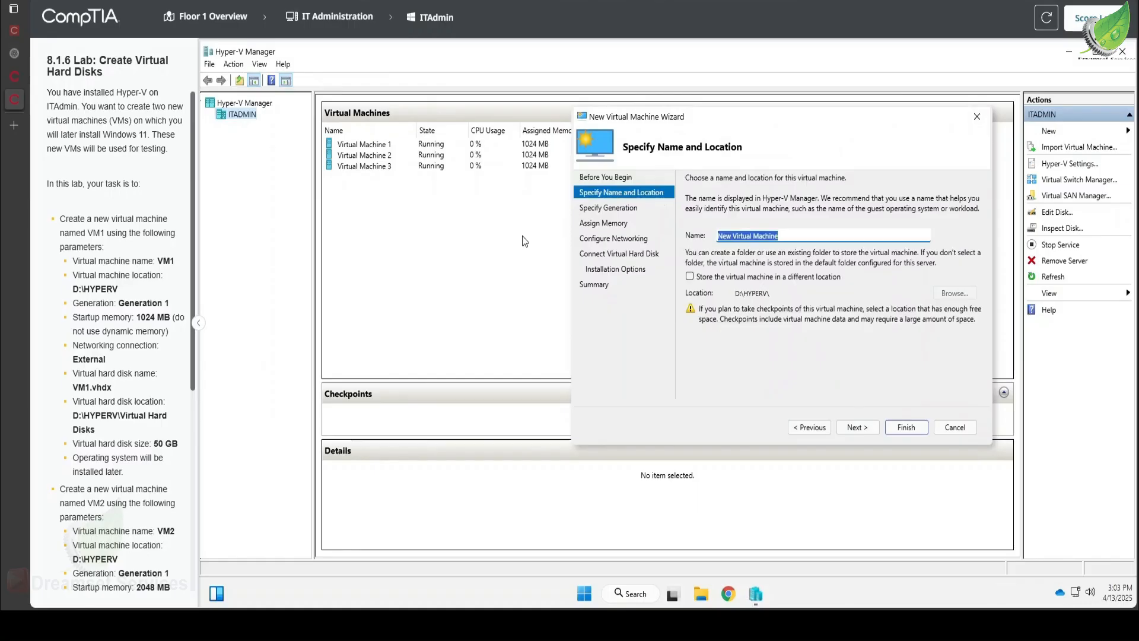
pyautogui.write('VM1')
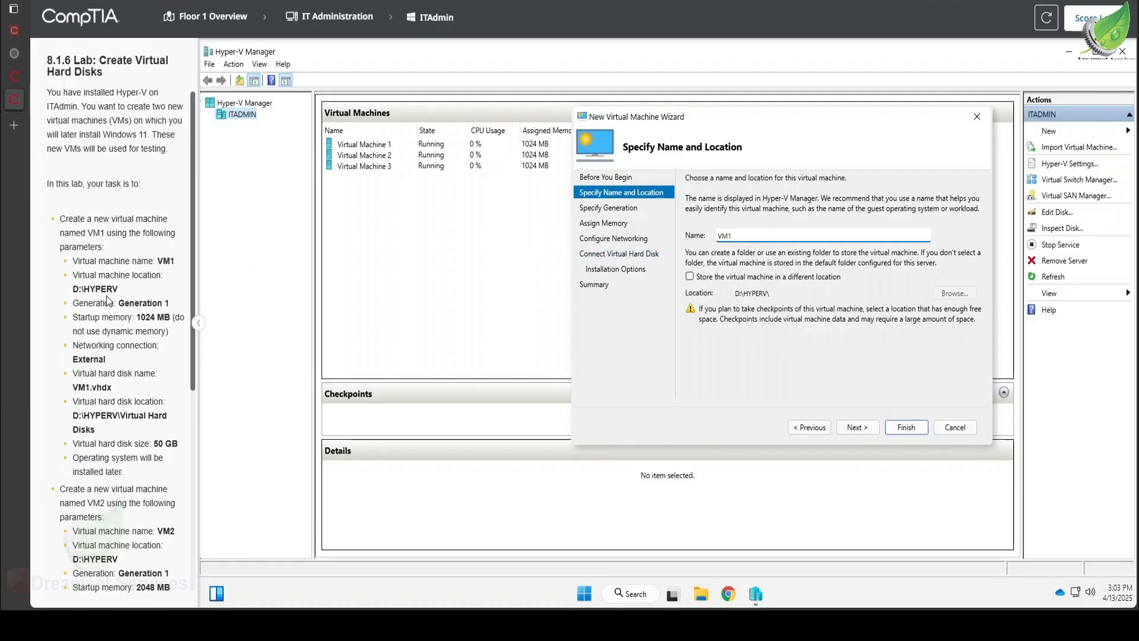
pyautogui.click(858, 426)
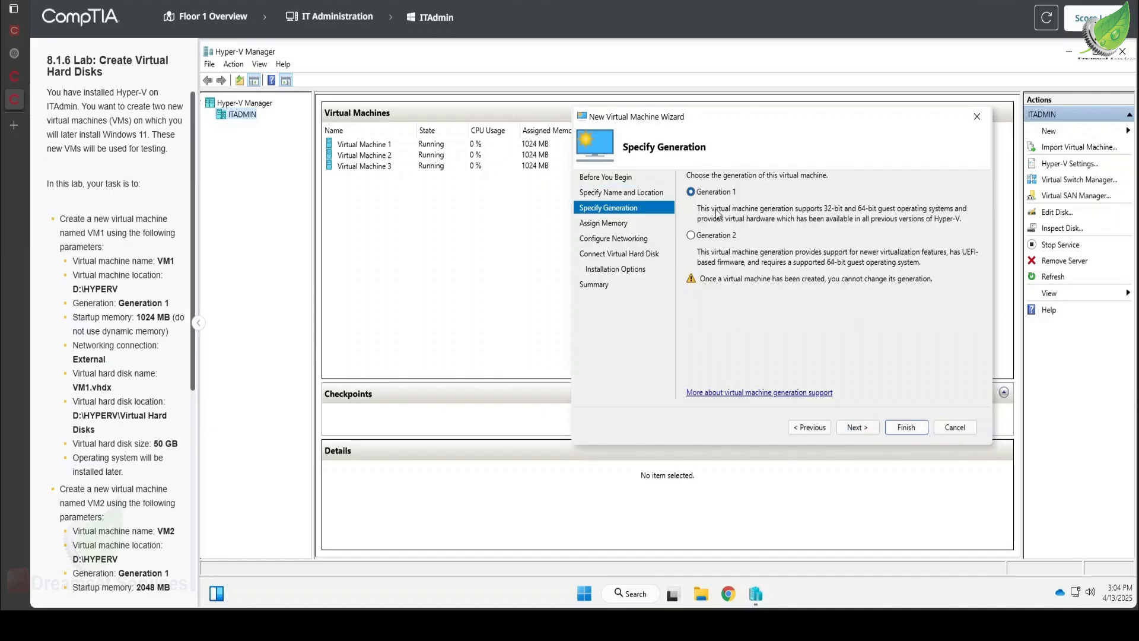
# - Keep Generation 1 for VM1 and set its startup memory to 1024 MB without dynamic memory
pyautogui.click(871, 429)
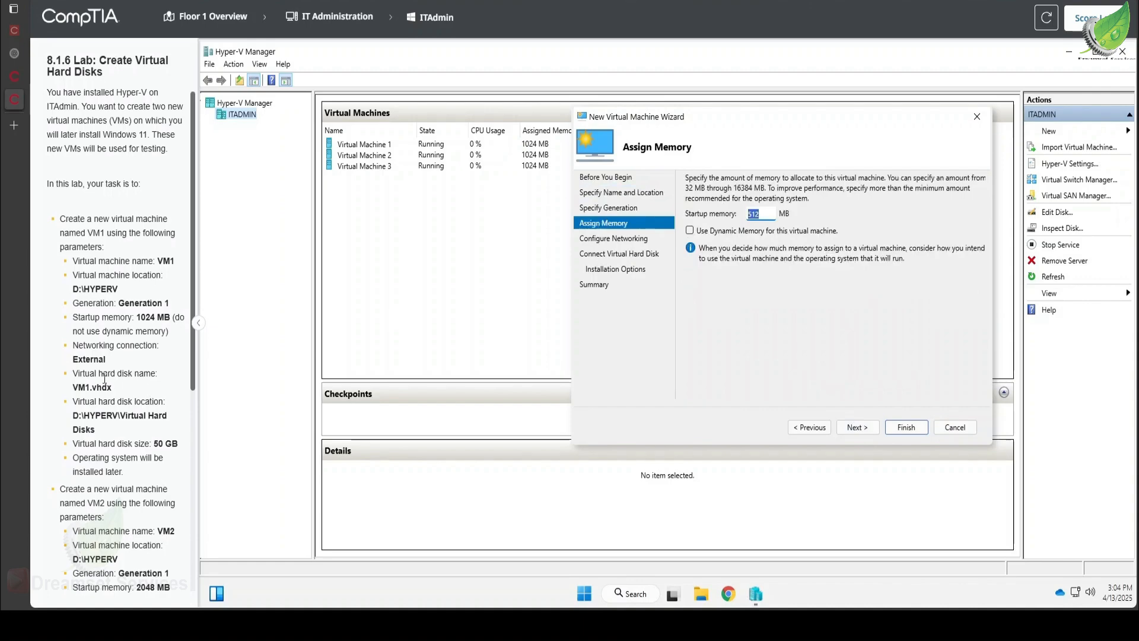
pyautogui.moveTo(137, 318); pyautogui.dragTo(158, 319)
pyautogui.hotkey('ctrl', 'c')
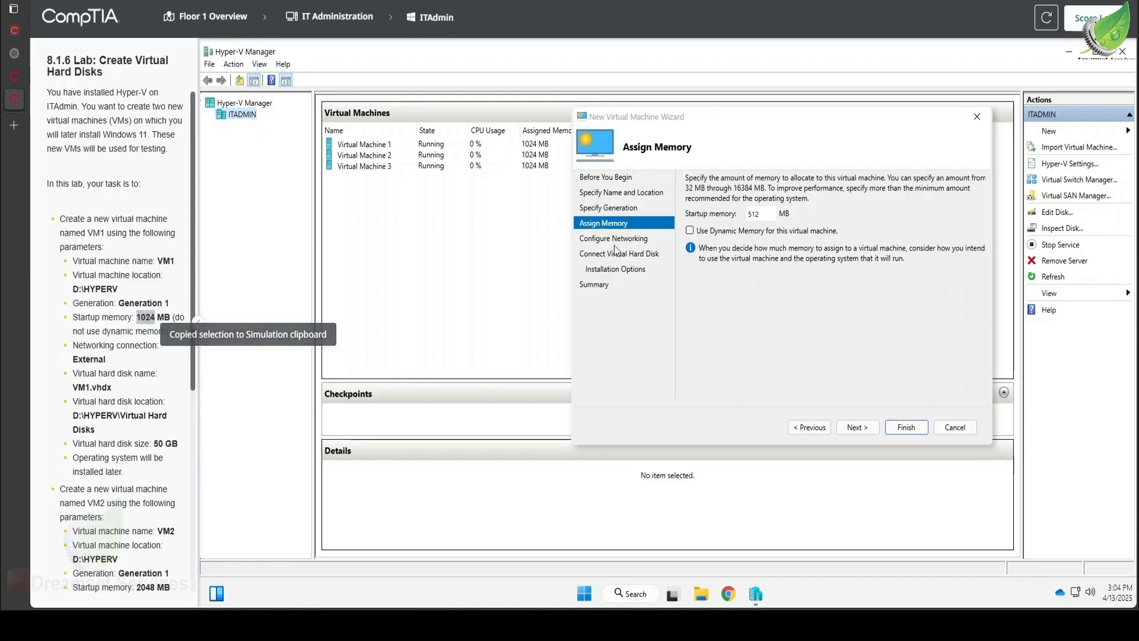
pyautogui.click(718, 216)
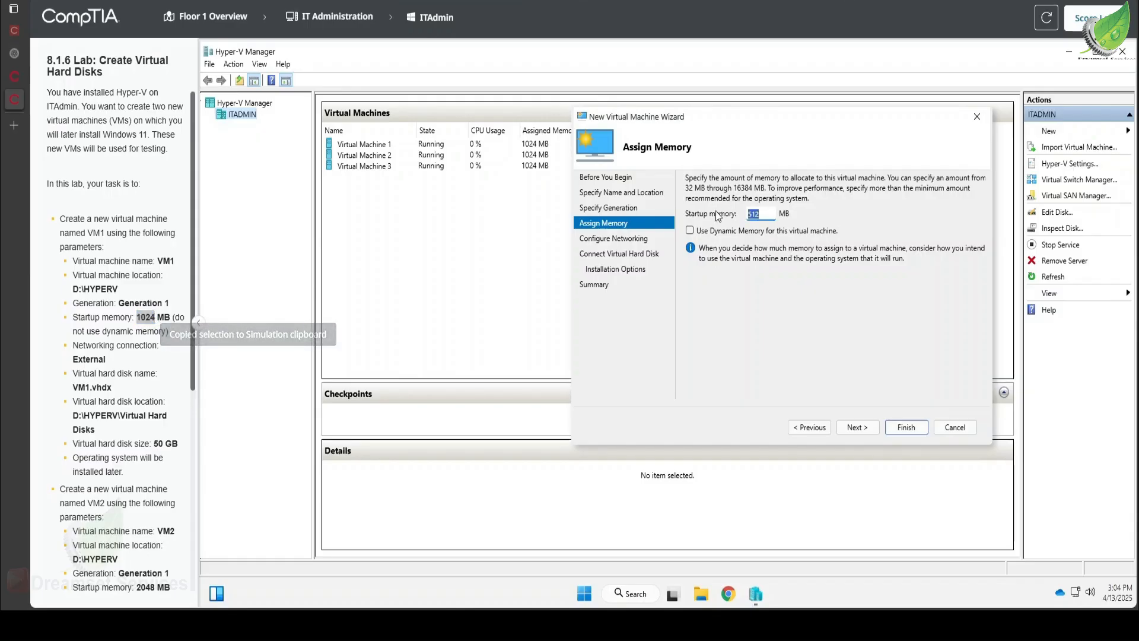
pyautogui.hotkey('ctrl', 'v')
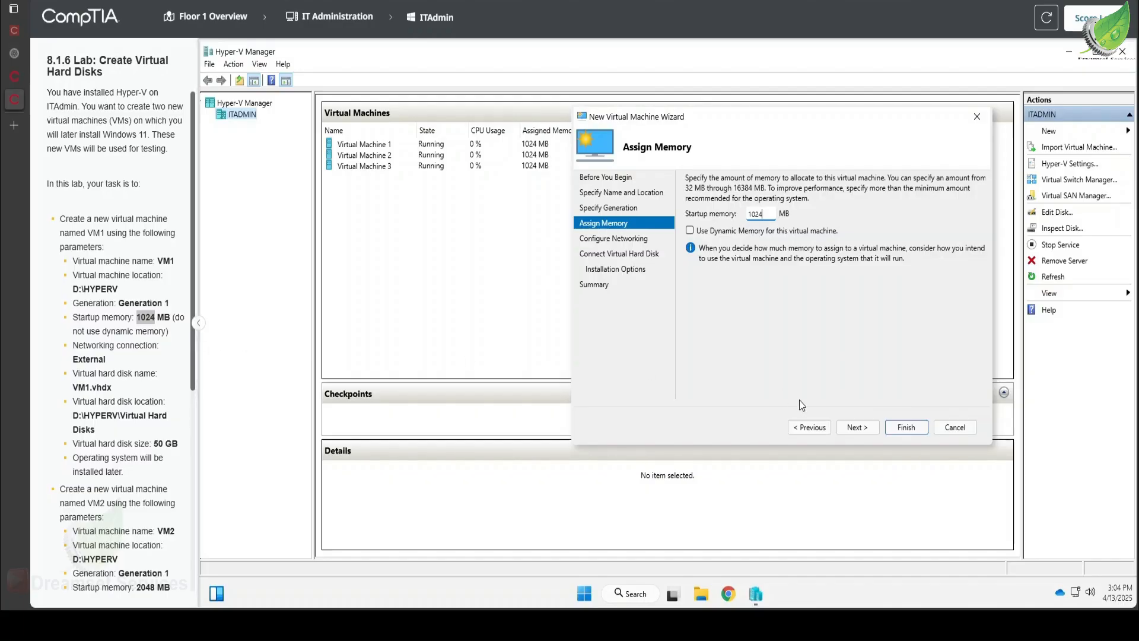
pyautogui.click(851, 428)
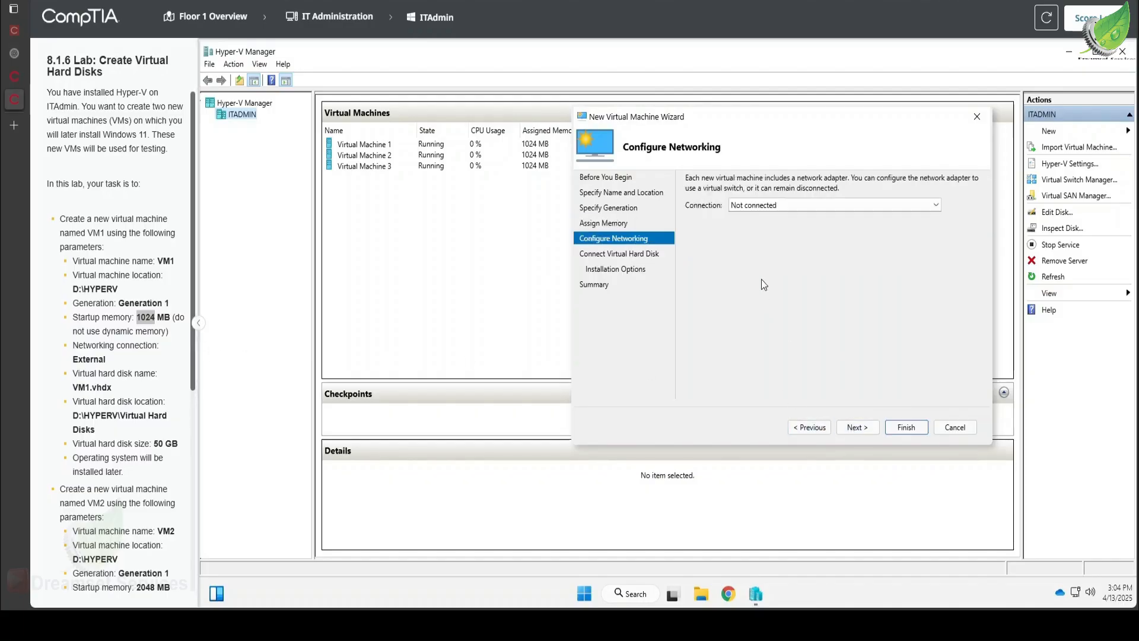
# - Set VM1's network connection to External
pyautogui.click(798, 208)
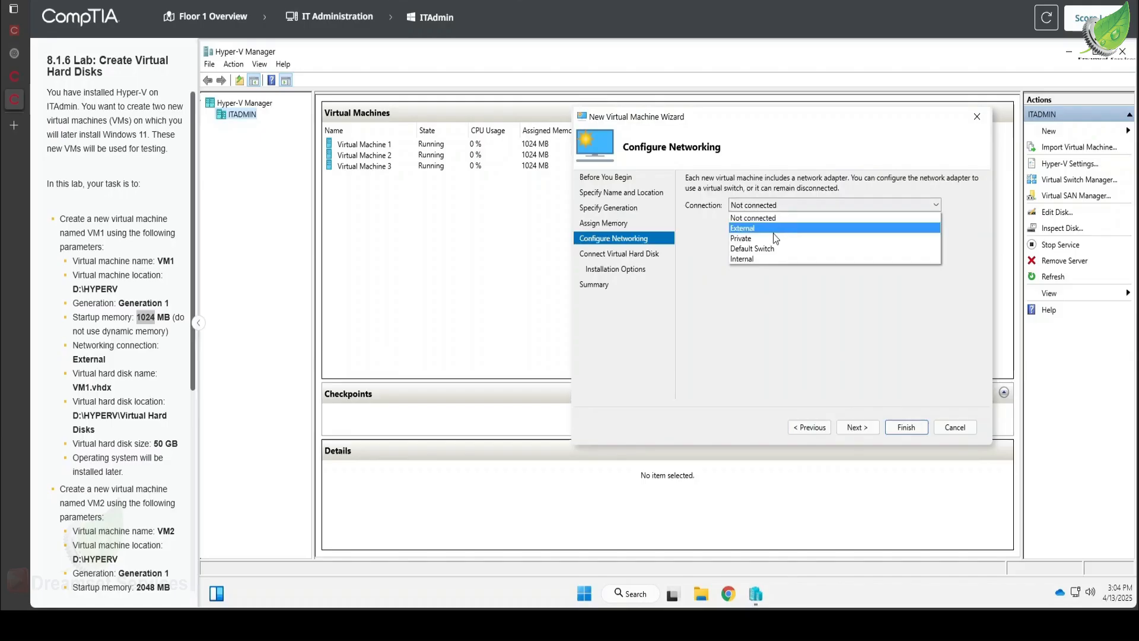
pyautogui.click(774, 229)
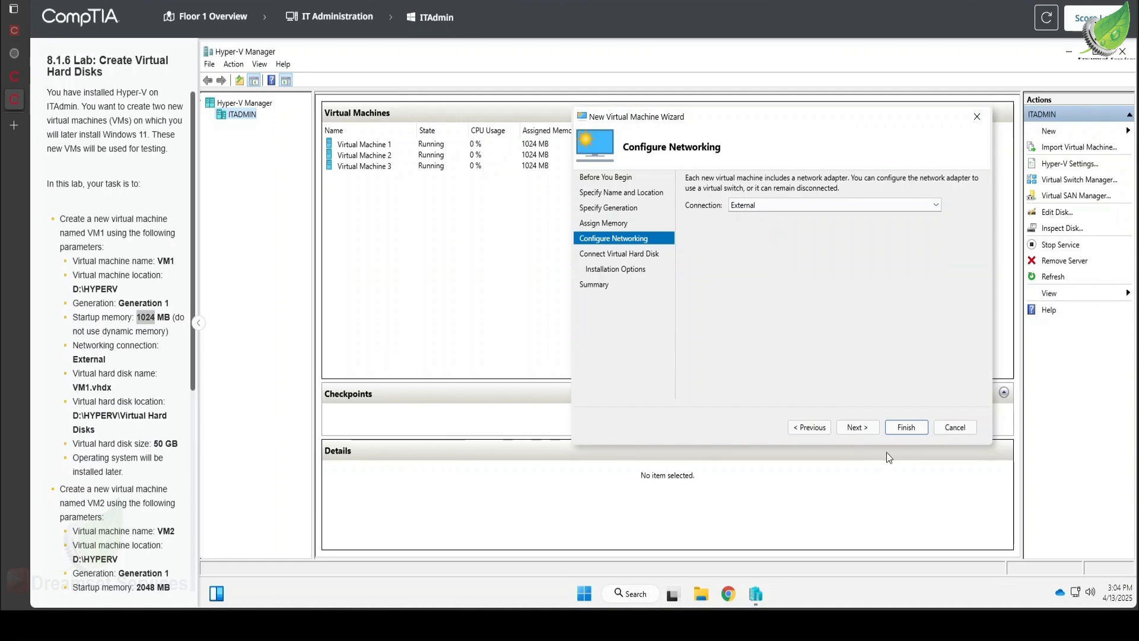
pyautogui.click(857, 427)
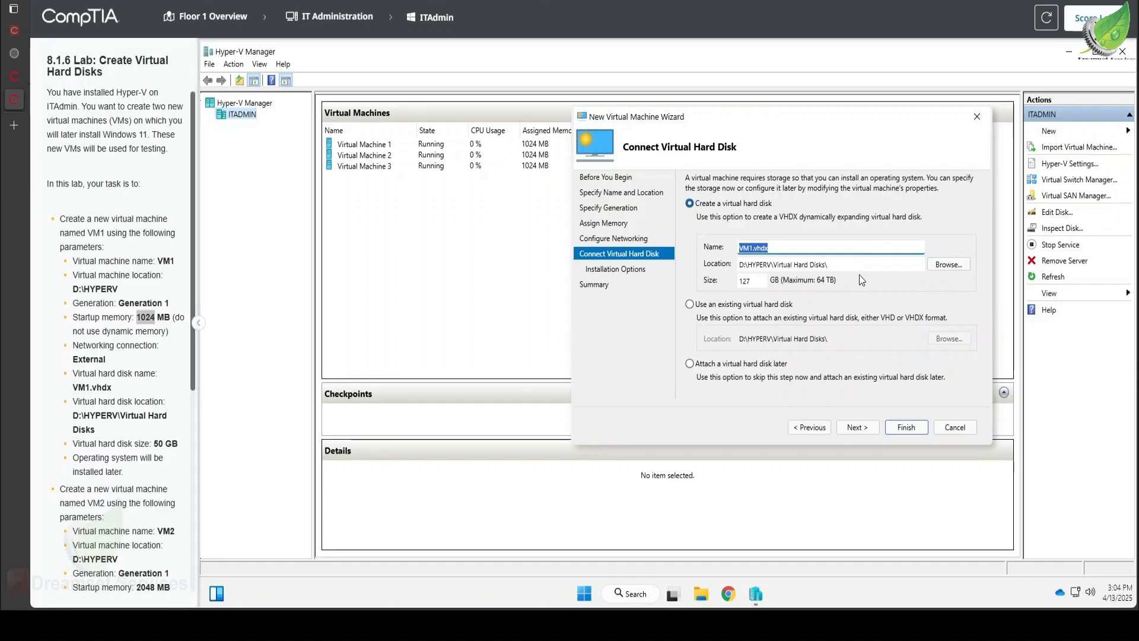
# - Give VM1 a 50 GB virtual hard disk and finish creating it with the operating system to install later
pyautogui.doubleClick(753, 283)
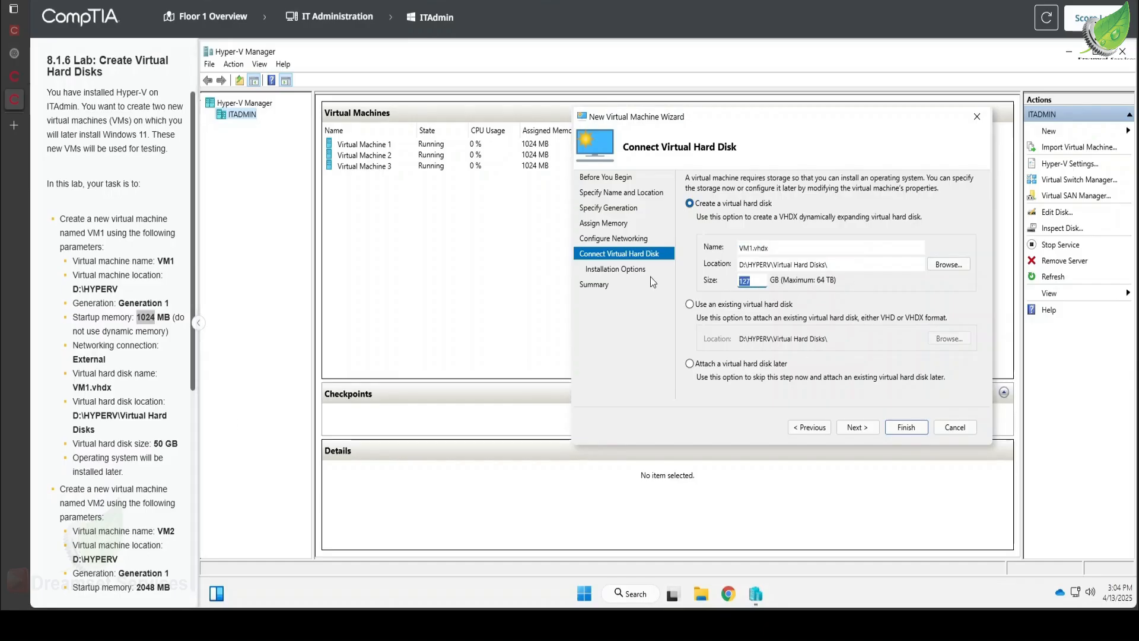
pyautogui.write('50')
pyautogui.click(866, 429)
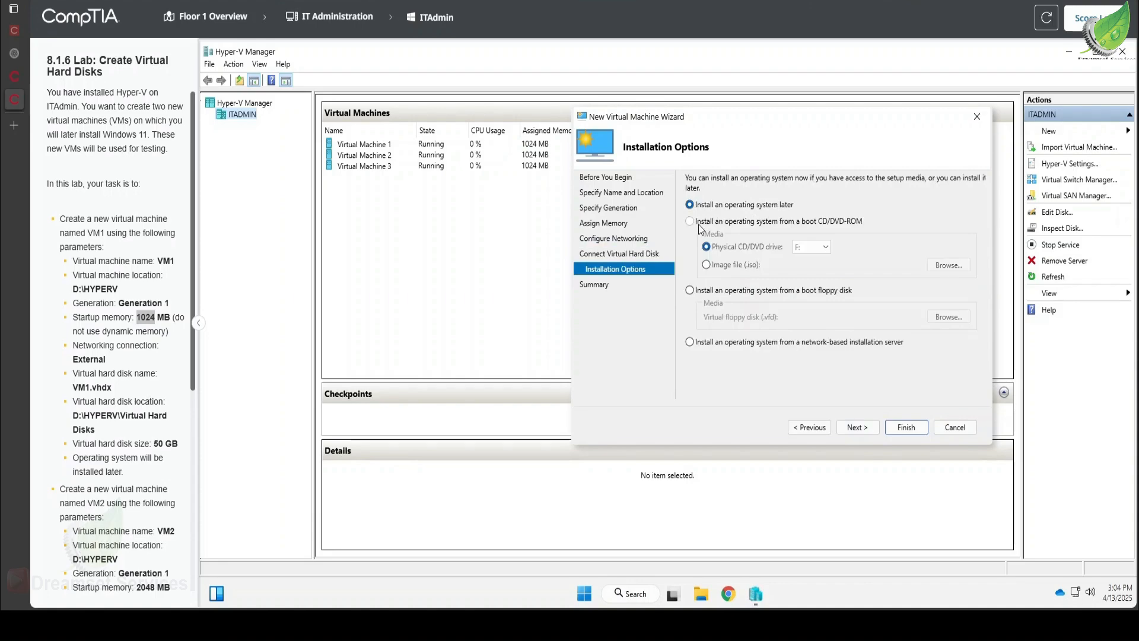
pyautogui.click(870, 429)
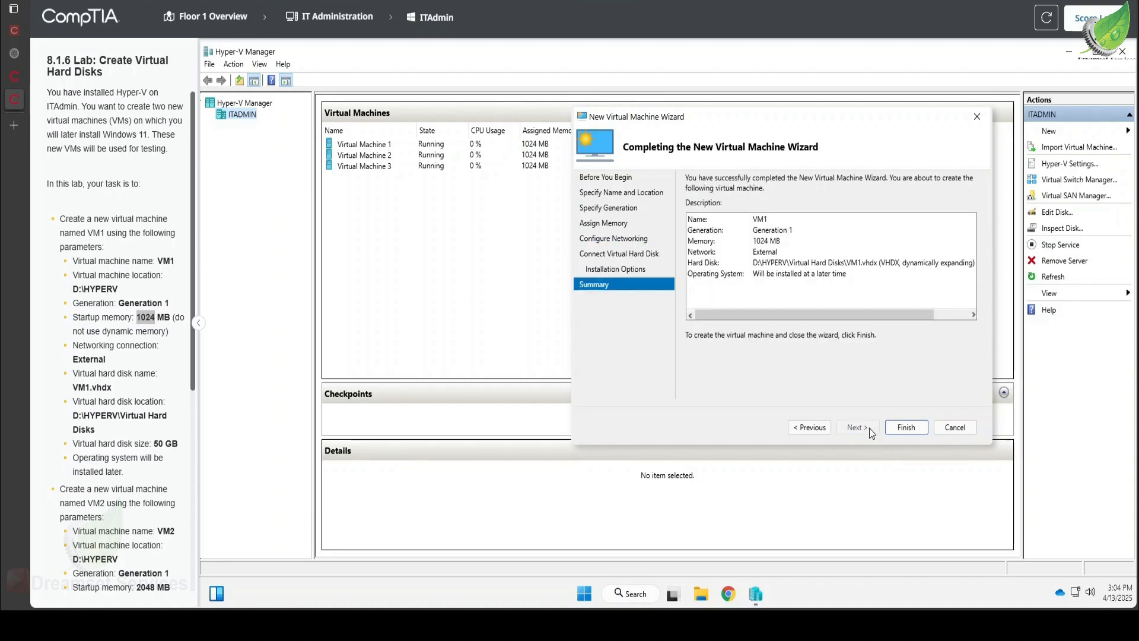
pyautogui.click(909, 429)
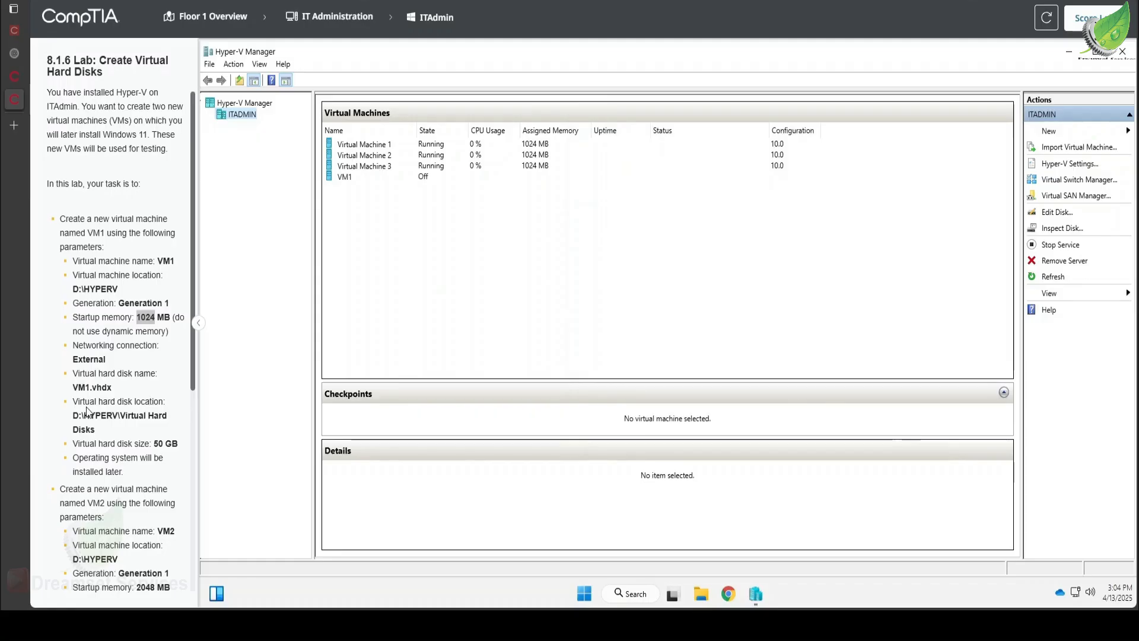
# - Start creating a second virtual machine on the ITADMIN host and name it VM2, keeping the default D:\HYPERV\ location
pyautogui.scroll(-5, 87, 410)
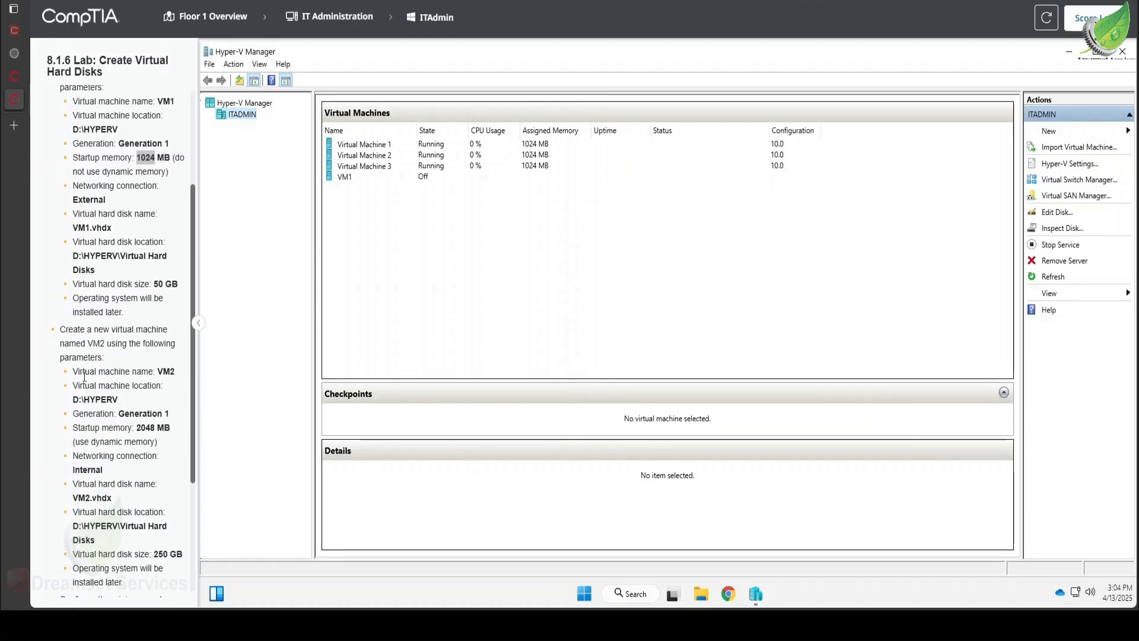
pyautogui.moveTo(60, 329); pyautogui.dragTo(169, 362)
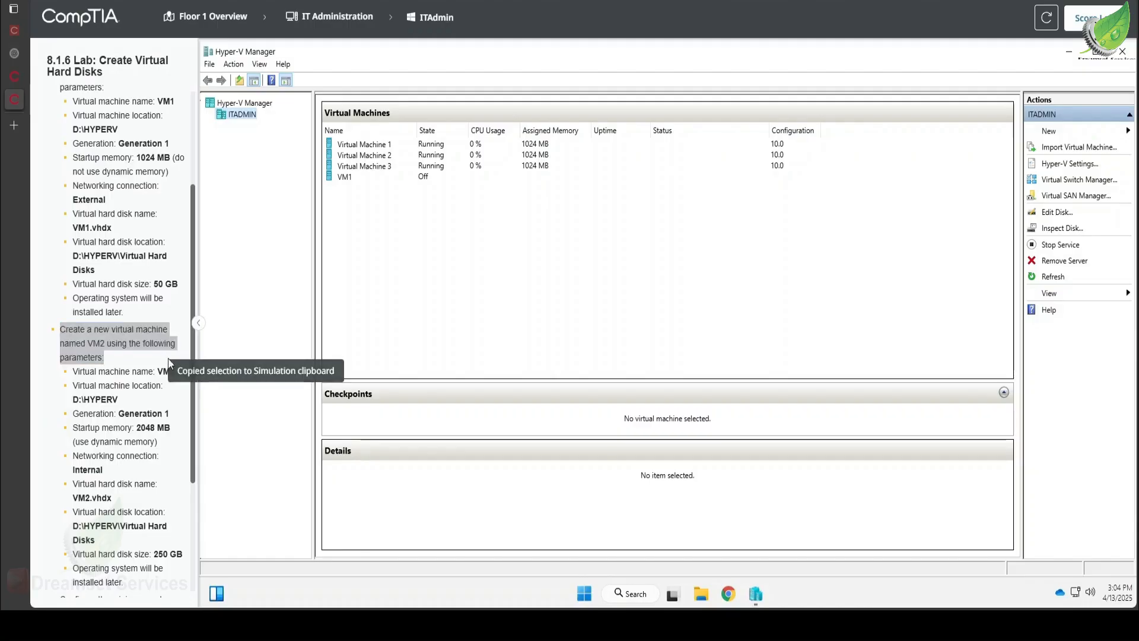
pyautogui.click(1050, 133)
pyautogui.click(1044, 135)
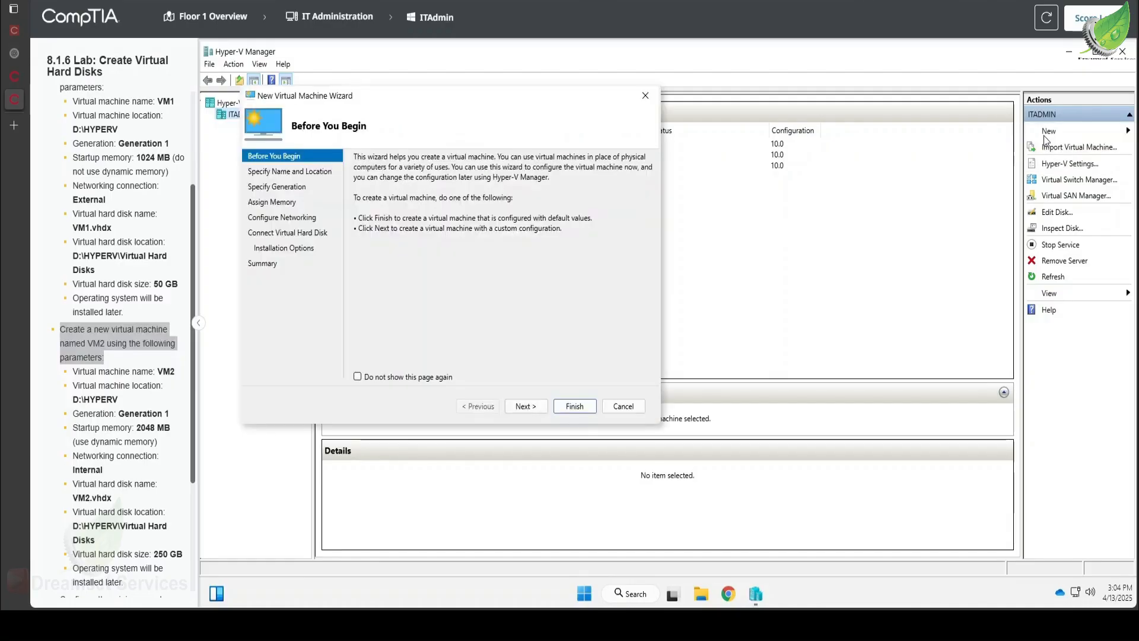
pyautogui.click(526, 406)
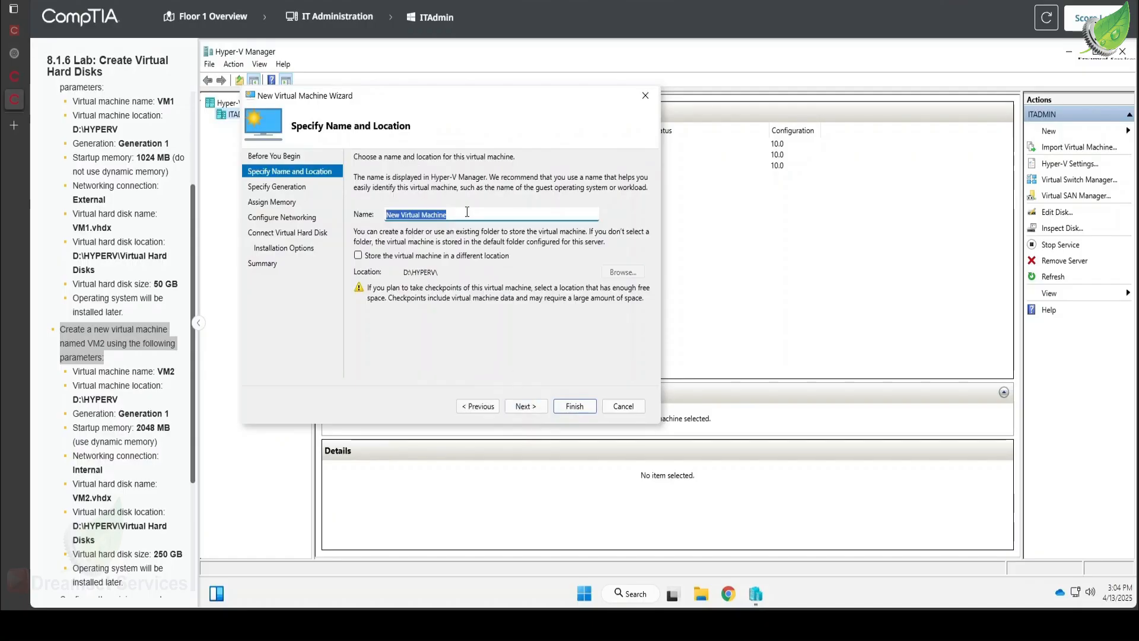
pyautogui.write('VM2')
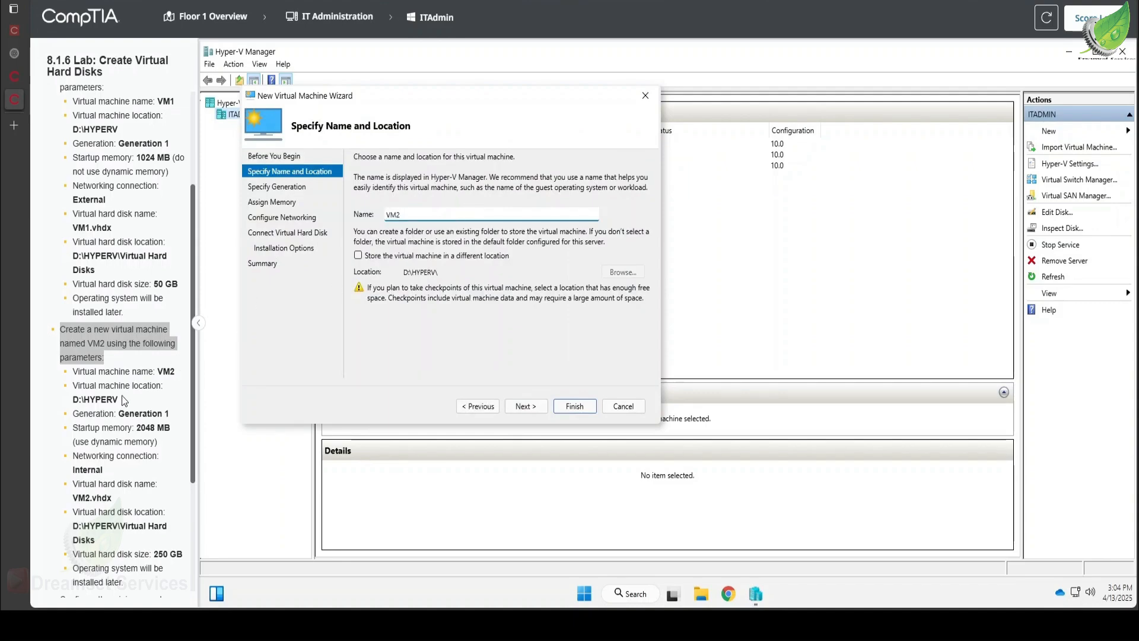
pyautogui.click(538, 404)
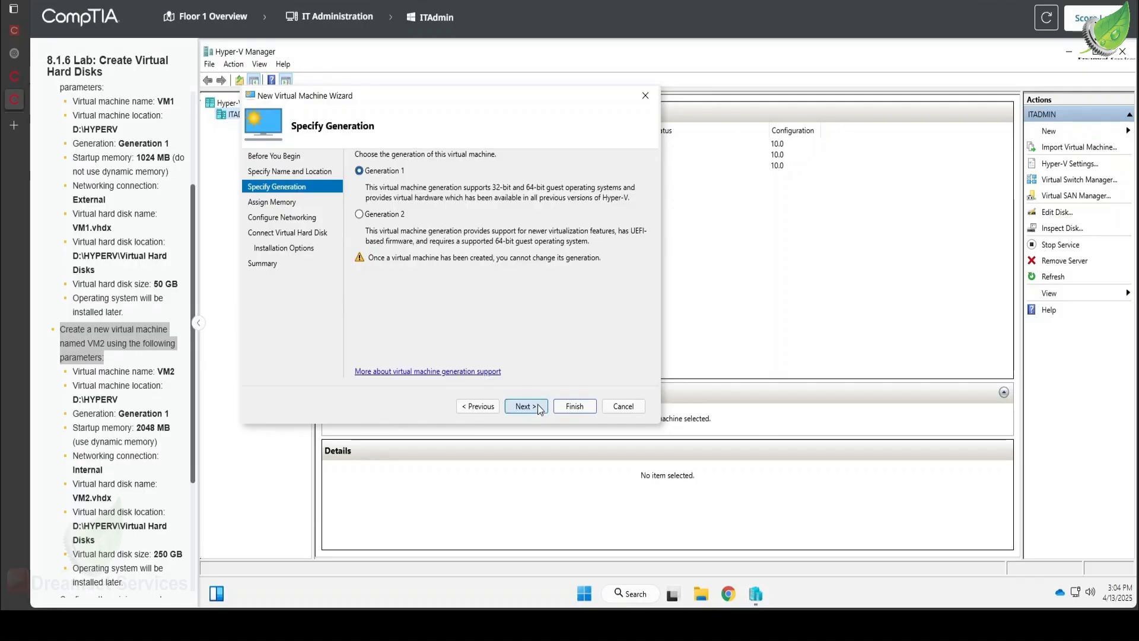
# - Keep Generation 1 for VM2 and set its startup memory to 2048 MB
pyautogui.click(538, 404)
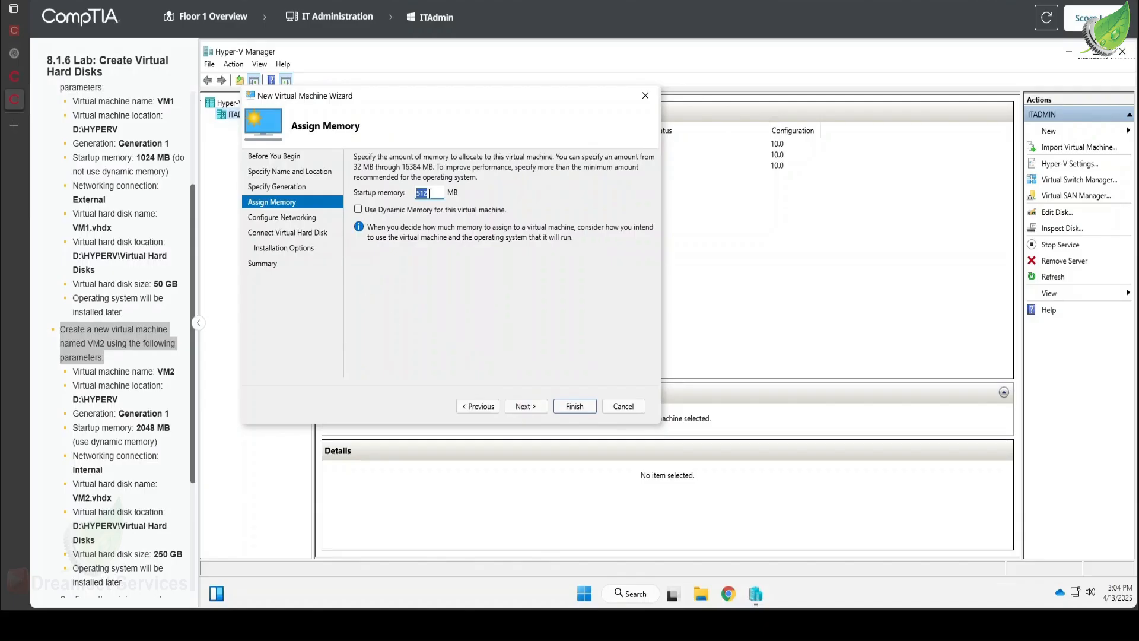
pyautogui.write('20')
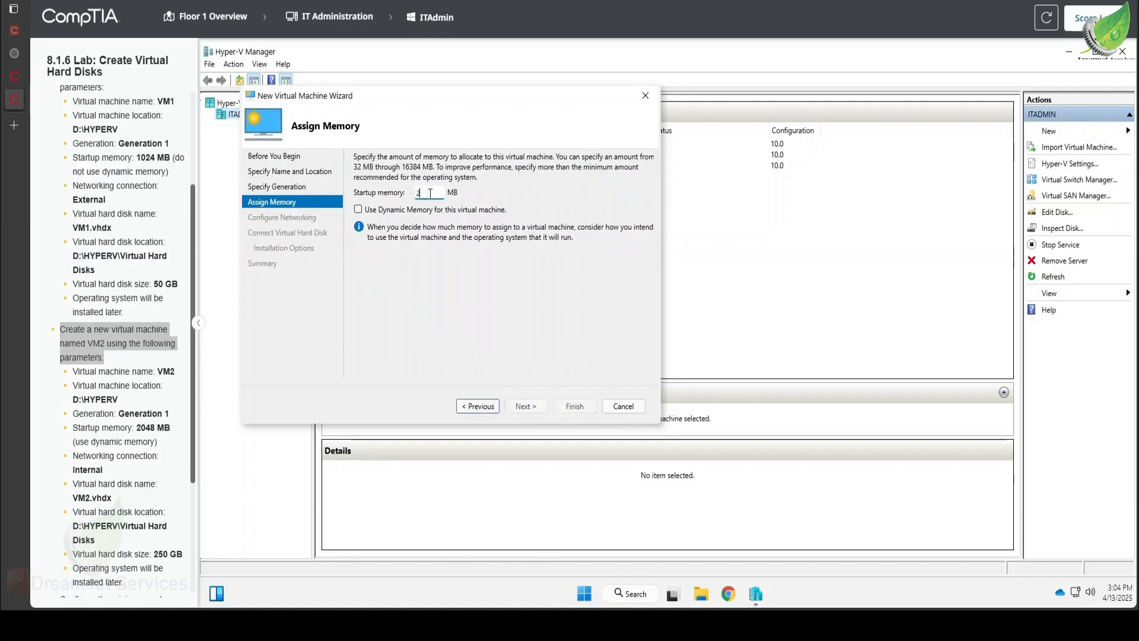
pyautogui.write('48')
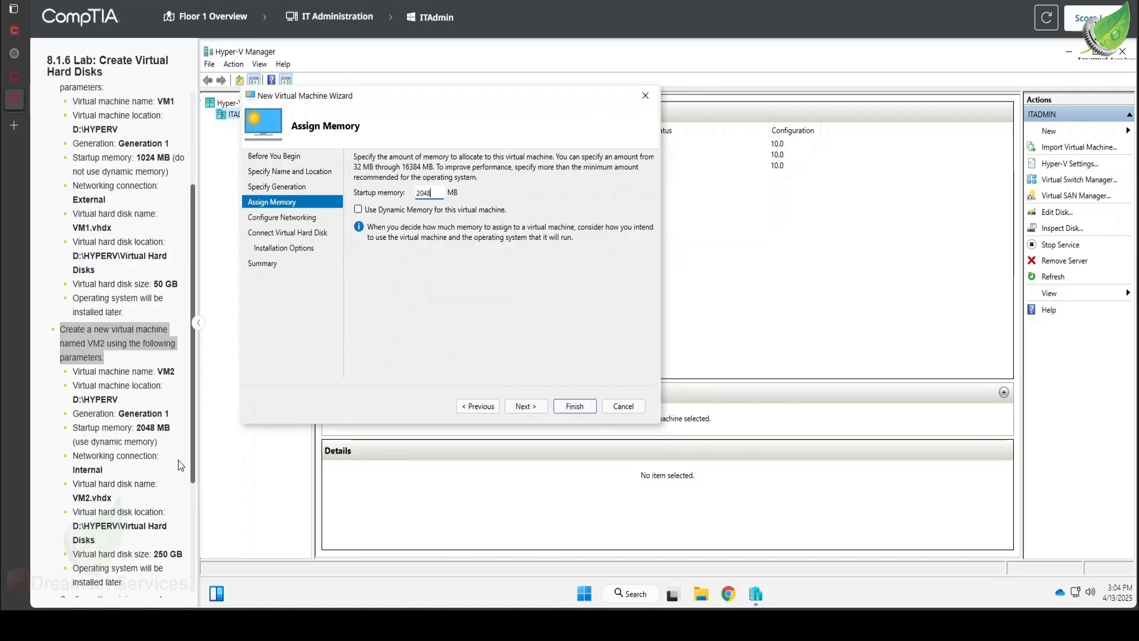
# - Set VM2's network connection to Internal and continue to its virtual hard disk settings
pyautogui.click(524, 407)
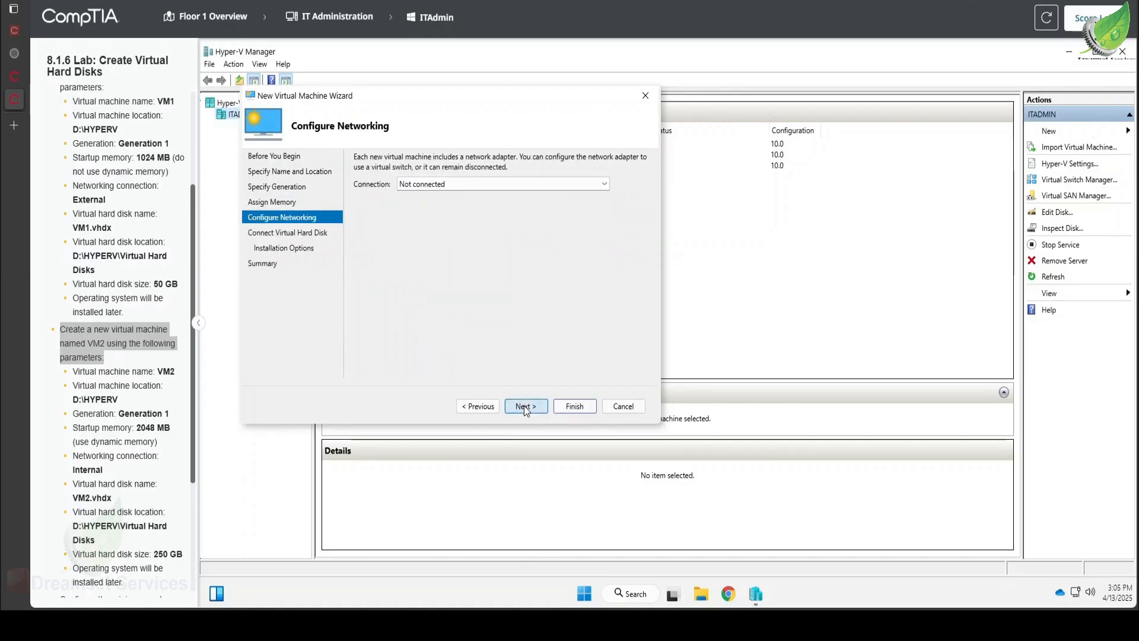
pyautogui.click(529, 189)
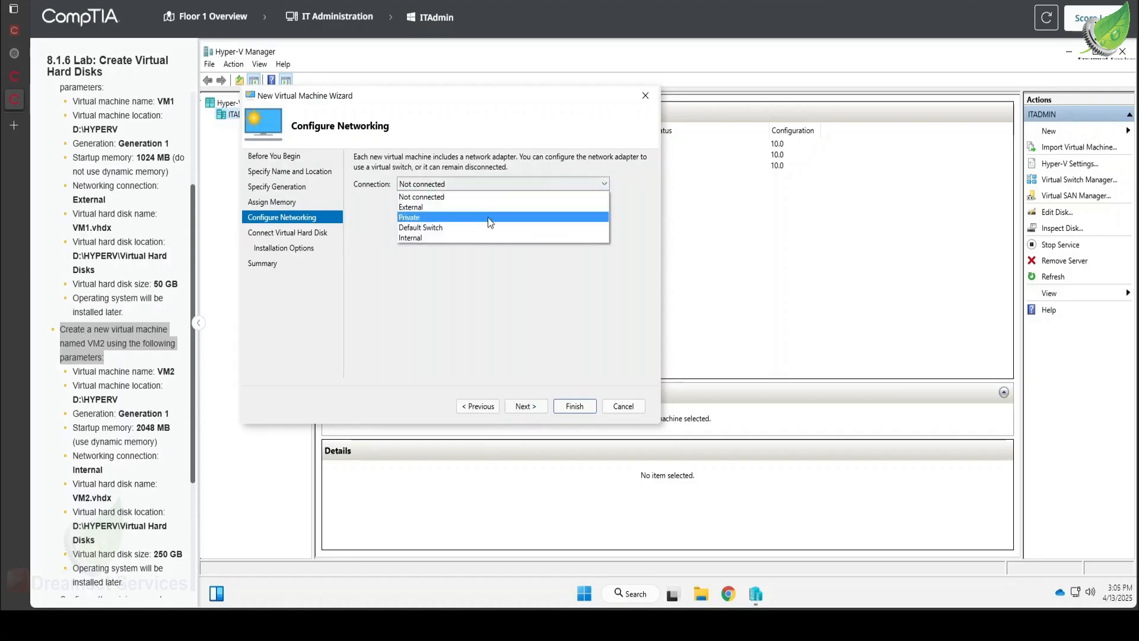
pyautogui.click(473, 237)
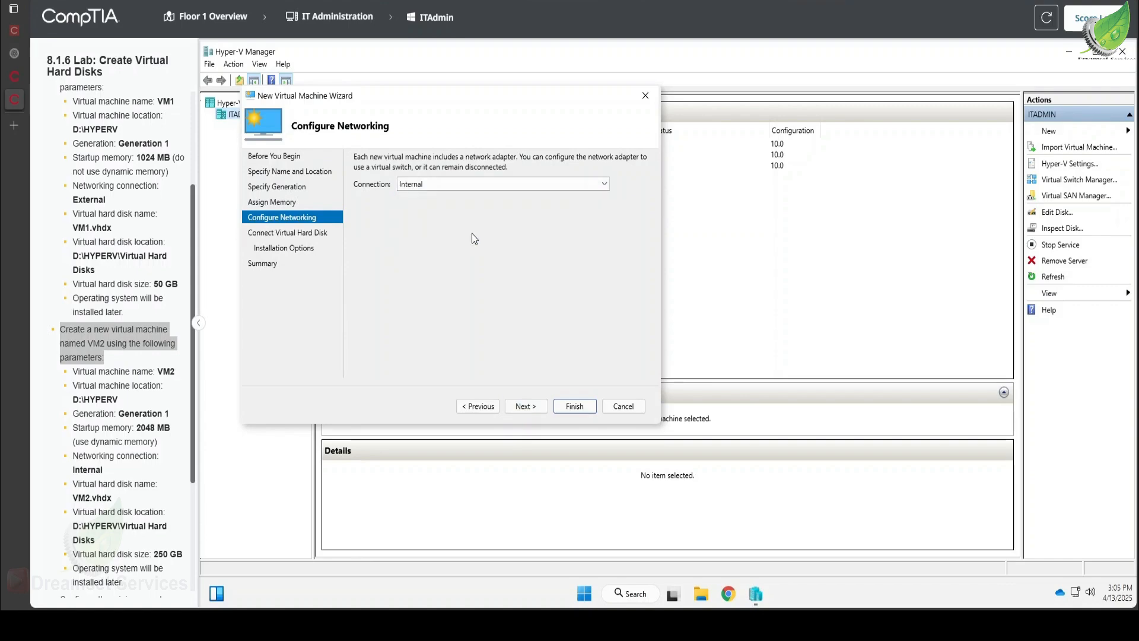
pyautogui.click(538, 406)
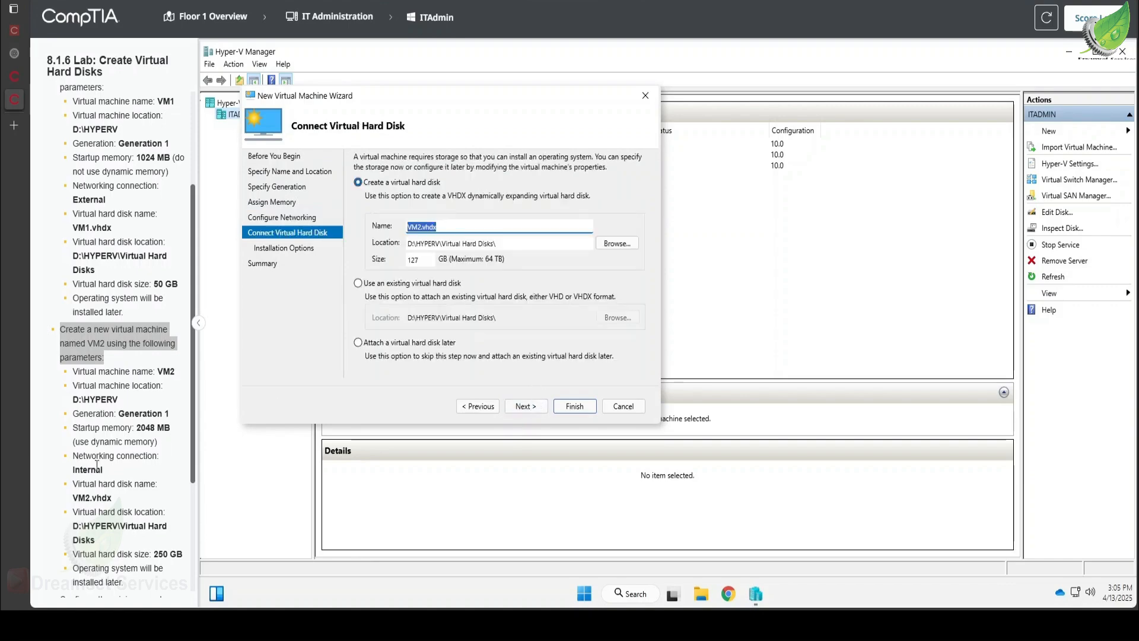
# - Return to VM2's memory assignment and turn on dynamic memory for it
pyautogui.scroll(-1, 100, 460)
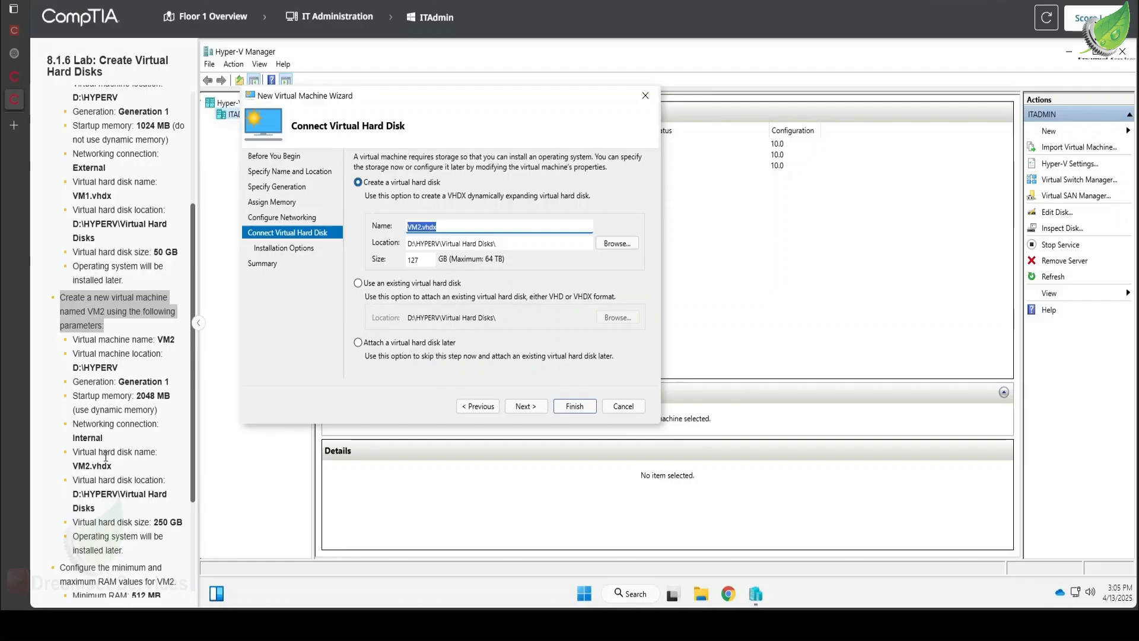
pyautogui.scroll(-2, 107, 457)
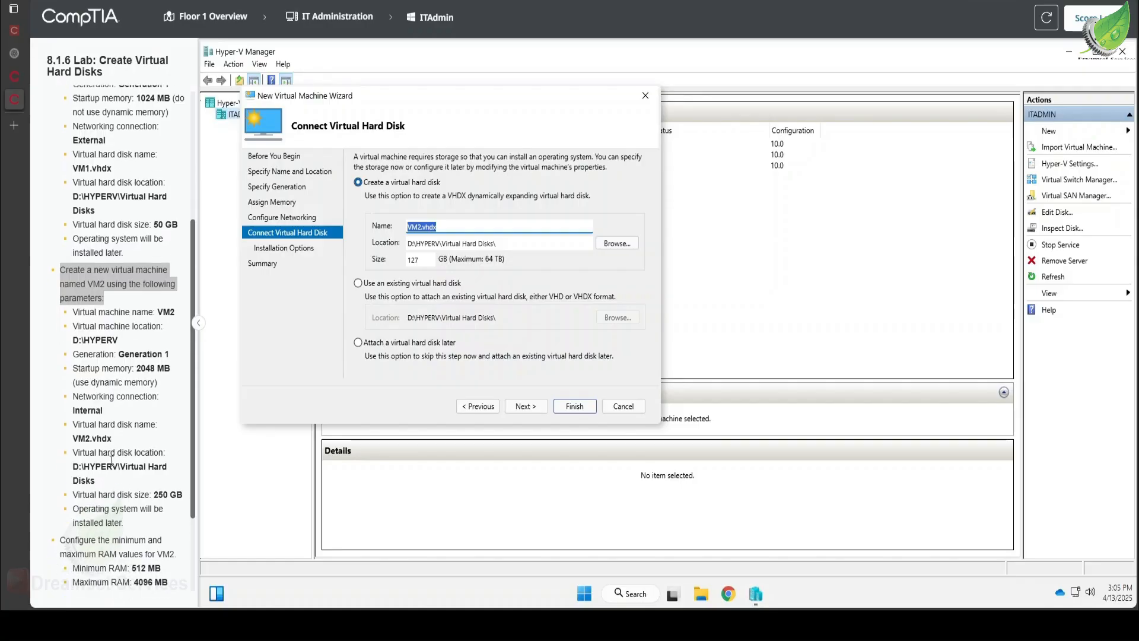
pyautogui.scroll(-1, 112, 461)
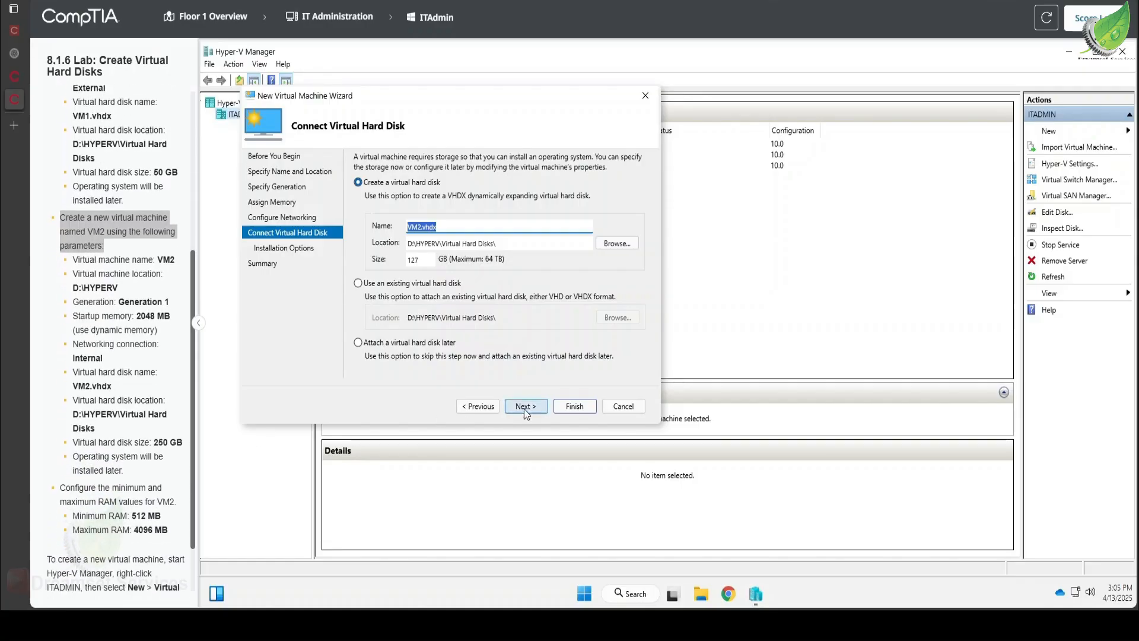
pyautogui.moveTo(434, 264); pyautogui.dragTo(348, 265)
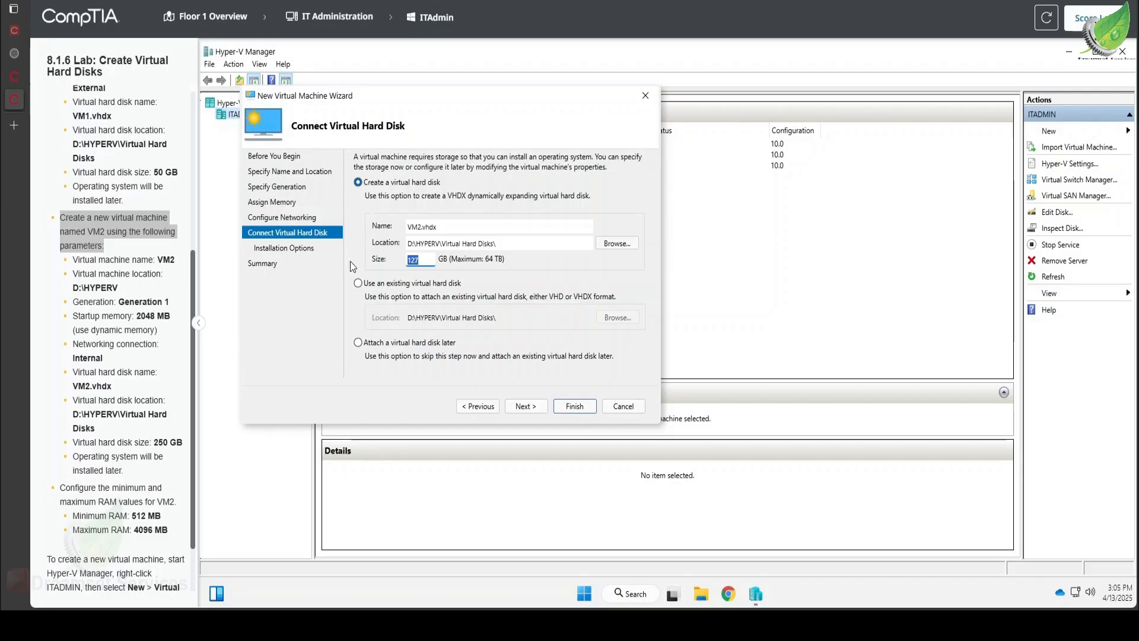
pyautogui.click(479, 406)
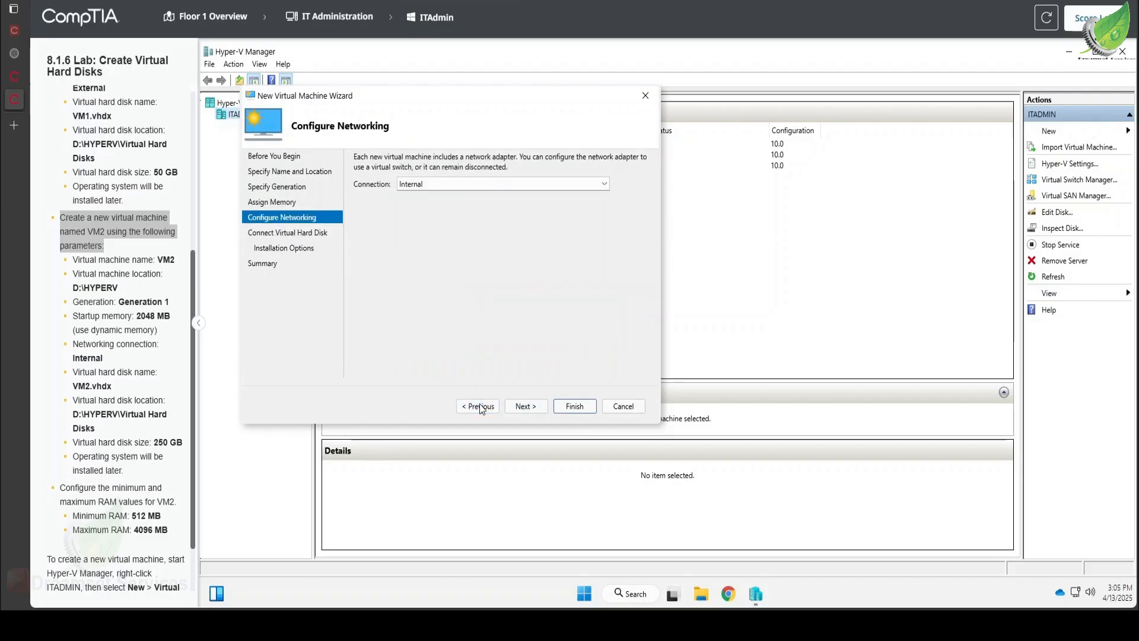
pyautogui.click(481, 407)
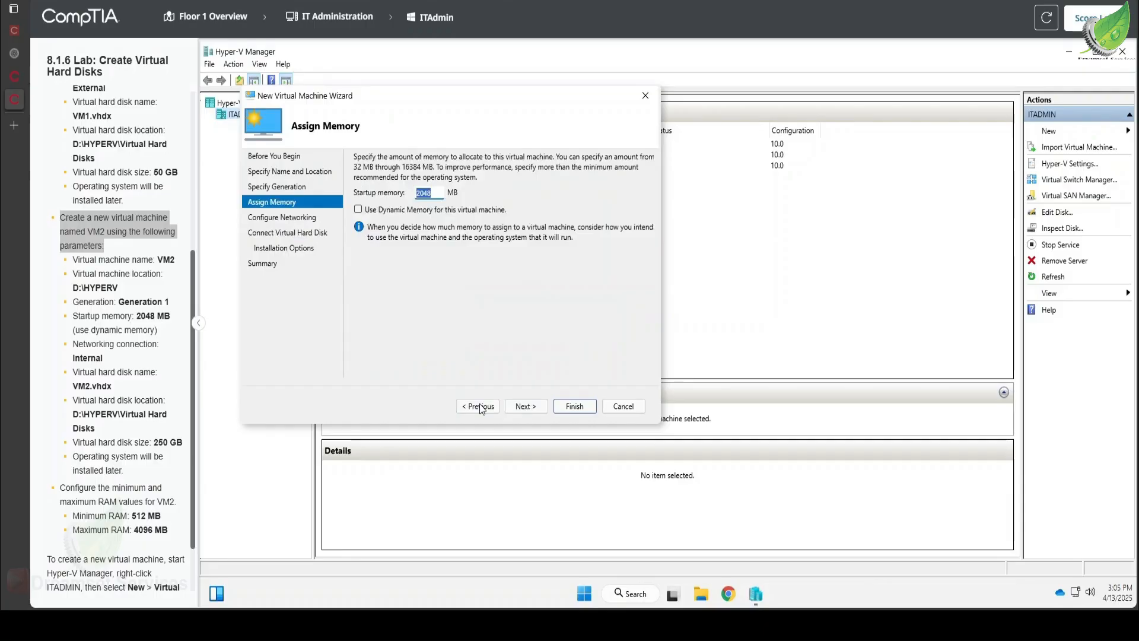
pyautogui.click(398, 211)
# - Give VM2 a 250 GB virtual hard disk and finish creating it with the operating system to install later
pyautogui.click(514, 410)
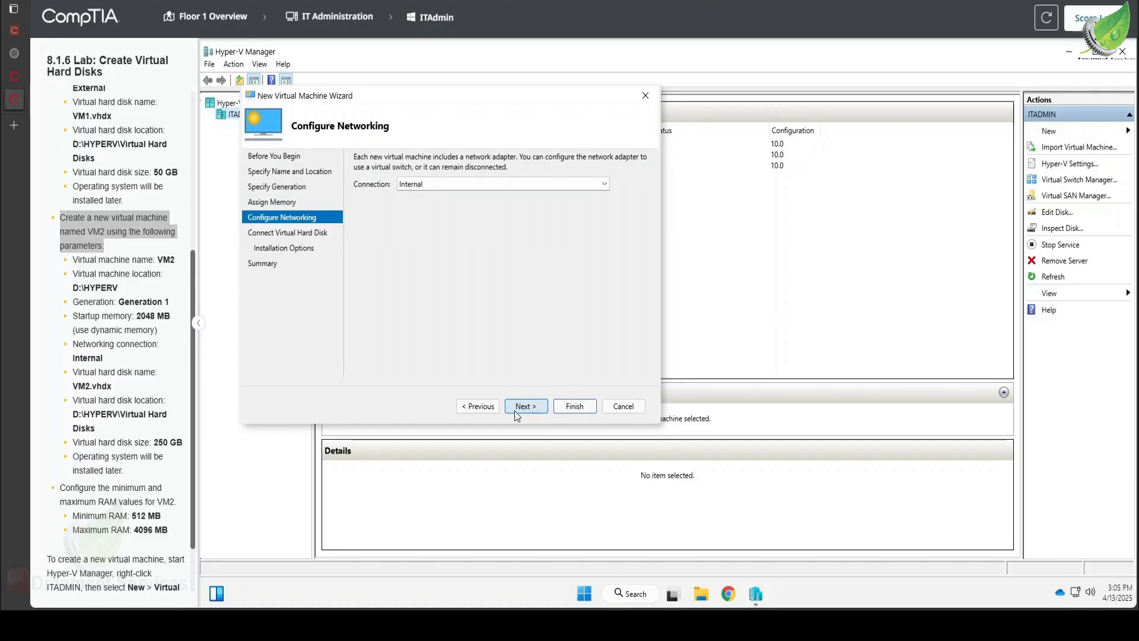
pyautogui.click(515, 411)
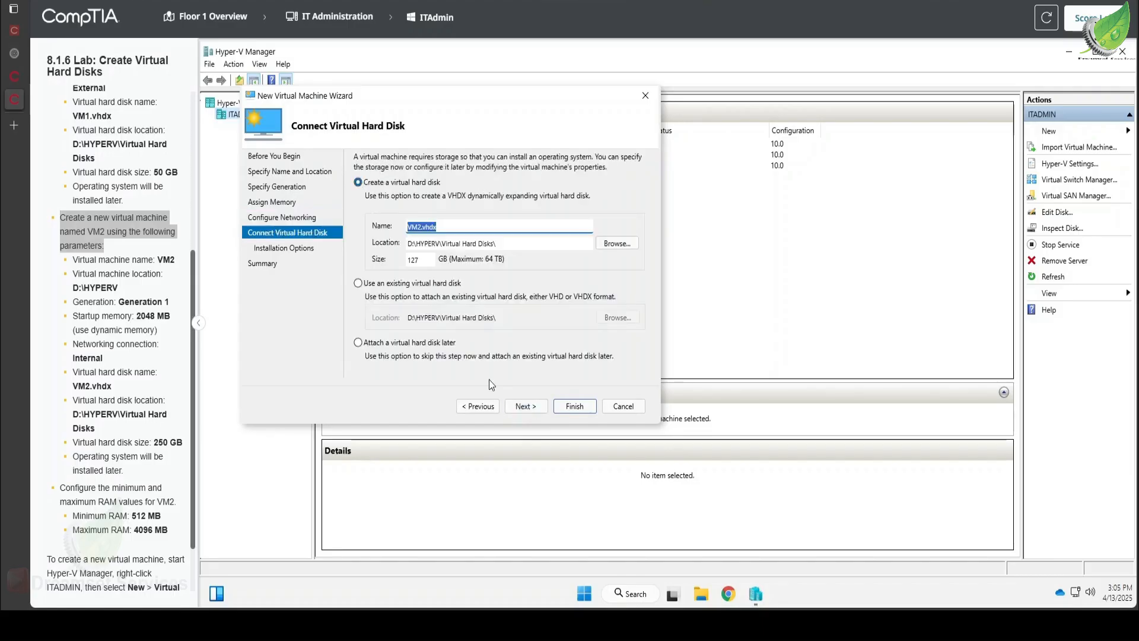
pyautogui.doubleClick(424, 259)
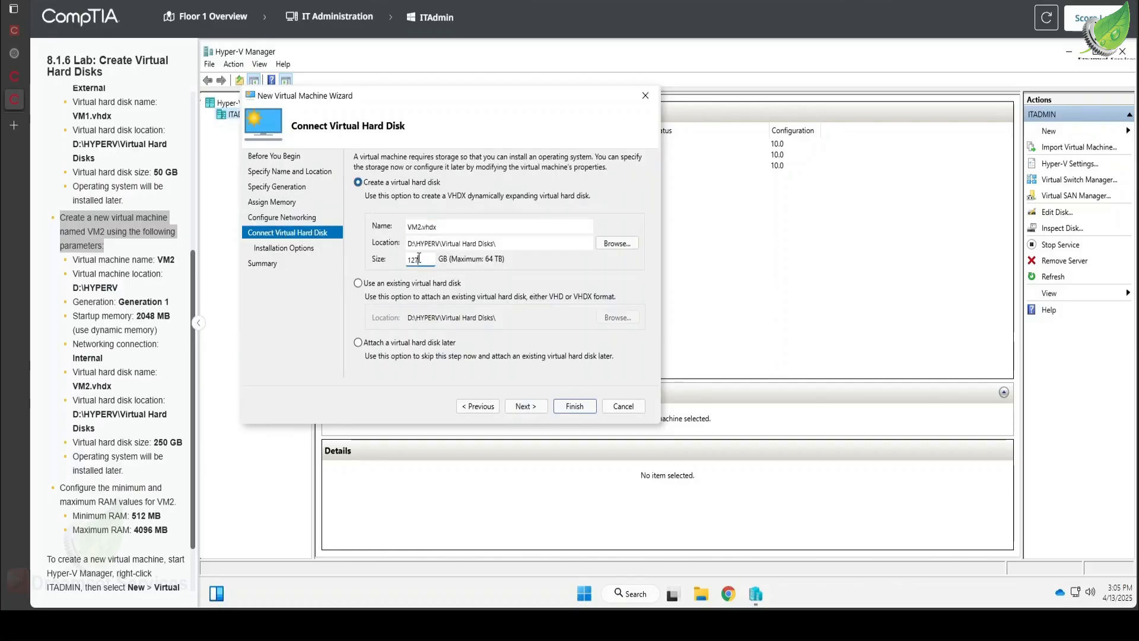
pyautogui.write('250')
pyautogui.click(522, 407)
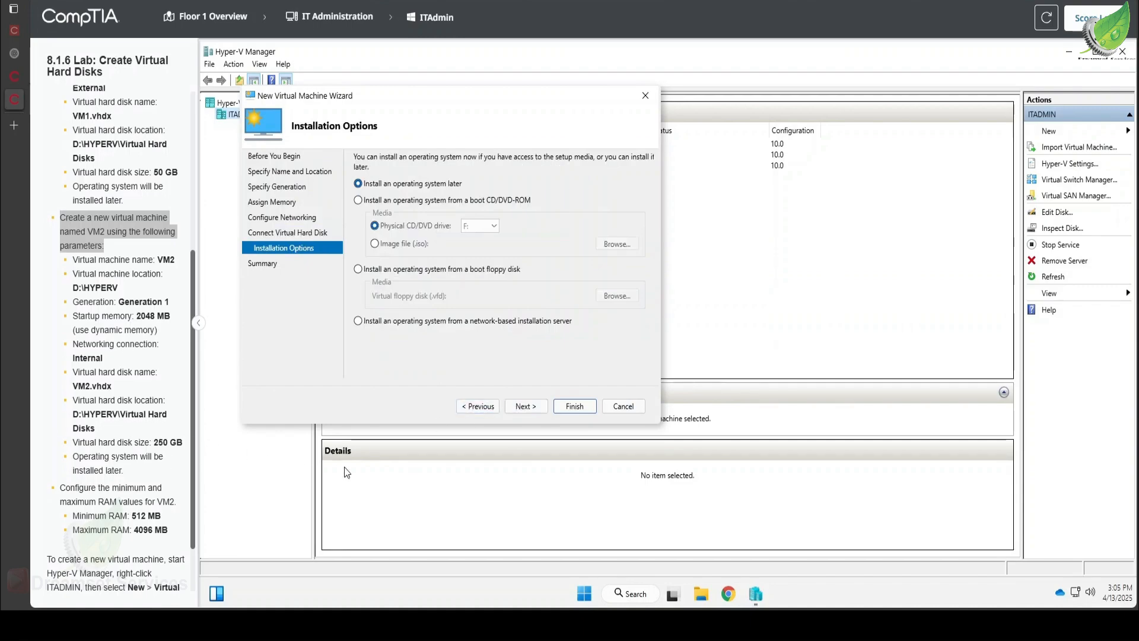
pyautogui.click(539, 408)
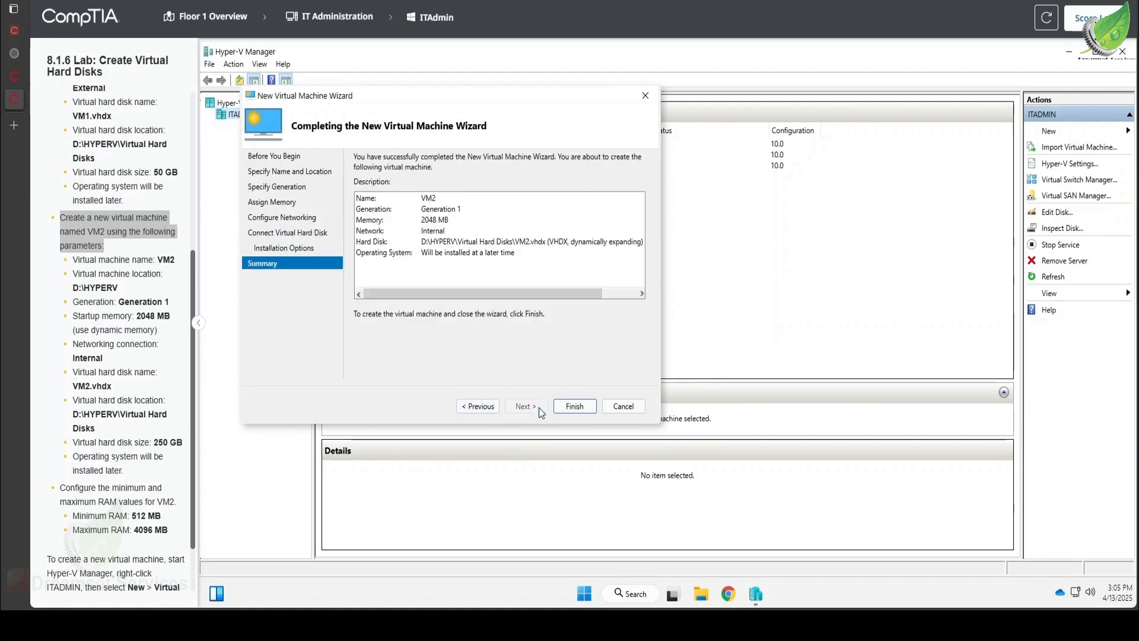
pyautogui.click(575, 406)
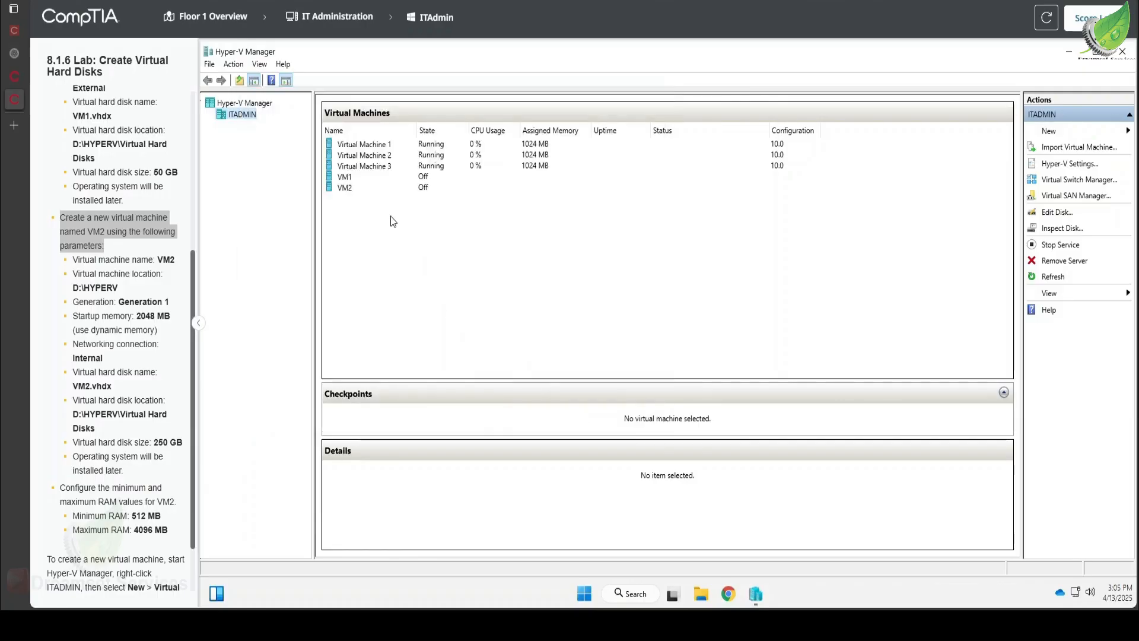
# - In VM2's memory settings, set the minimum RAM to 512 MB and the maximum RAM to 4096 MB, and save them
pyautogui.click(345, 189)
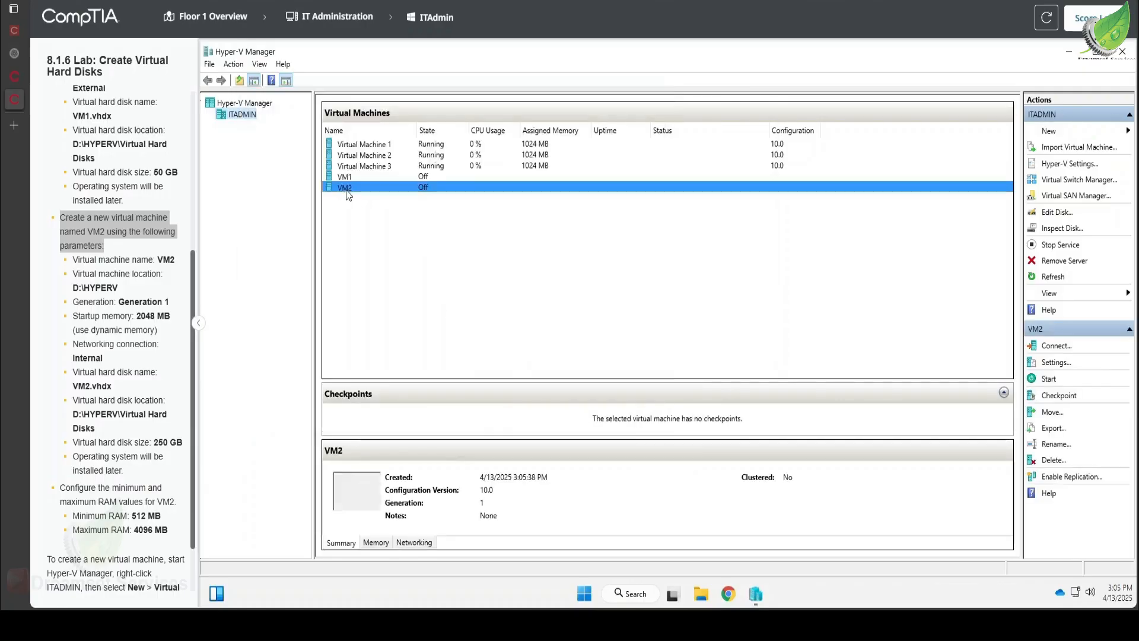
pyautogui.rightClick(347, 188)
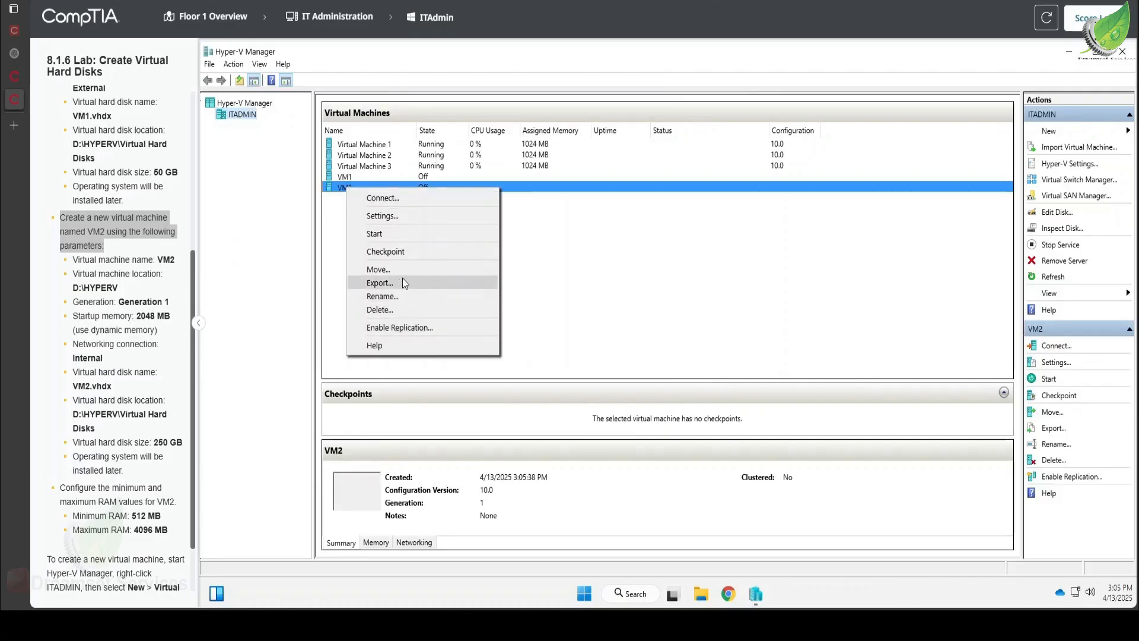
pyautogui.click(402, 217)
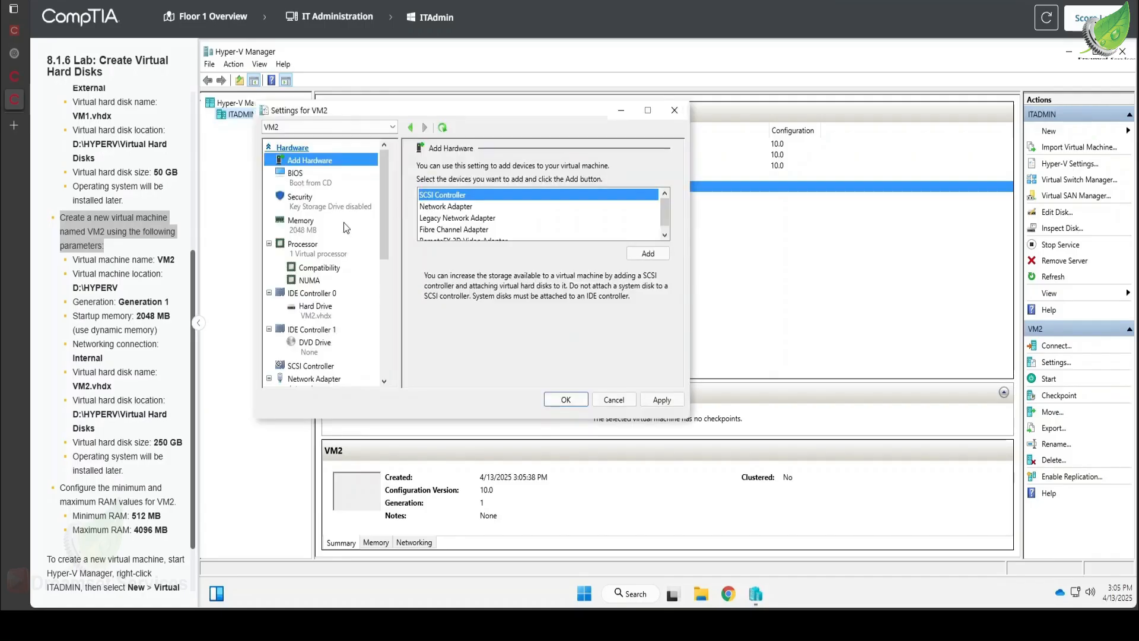
pyautogui.click(301, 231)
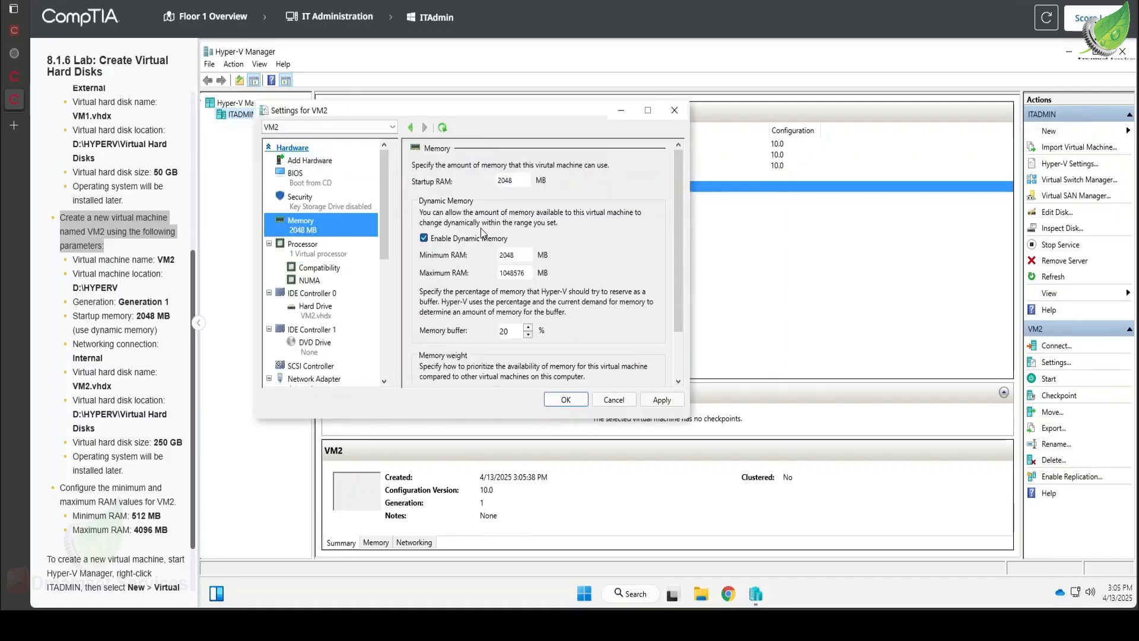
pyautogui.moveTo(524, 255); pyautogui.dragTo(460, 248)
pyautogui.write('512')
pyautogui.doubleClick(527, 272)
pyautogui.write('40')
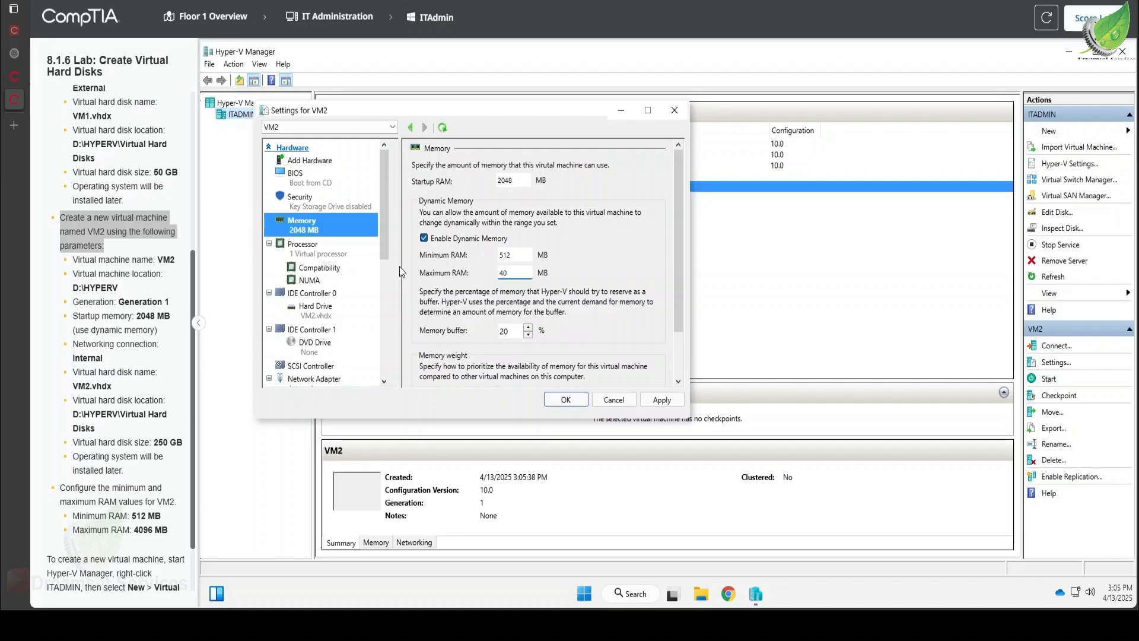
pyautogui.write('96')
pyautogui.click(582, 402)
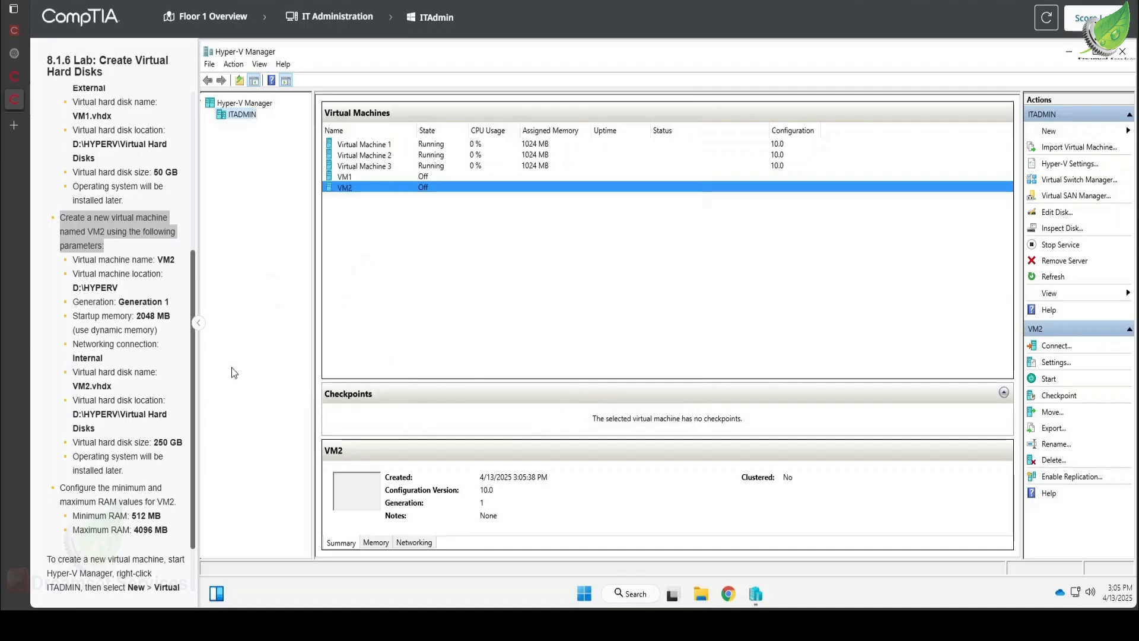
# - Review the lab instructions against the created virtual machines and submit the lab for scoring
pyautogui.scroll(-2, 112, 479)
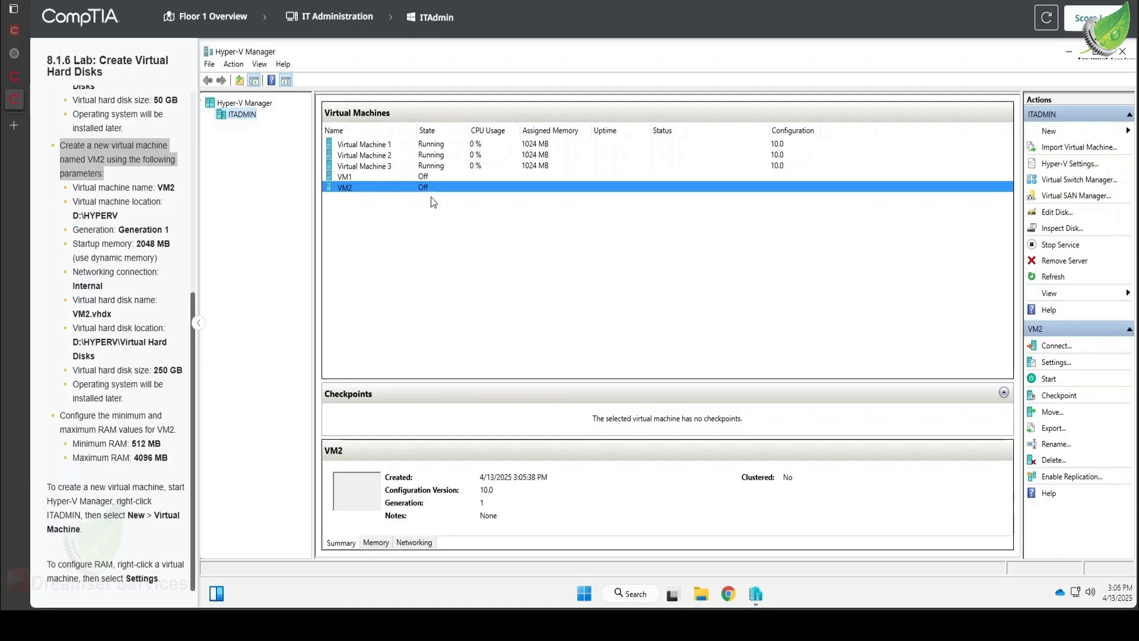
pyautogui.click(350, 169)
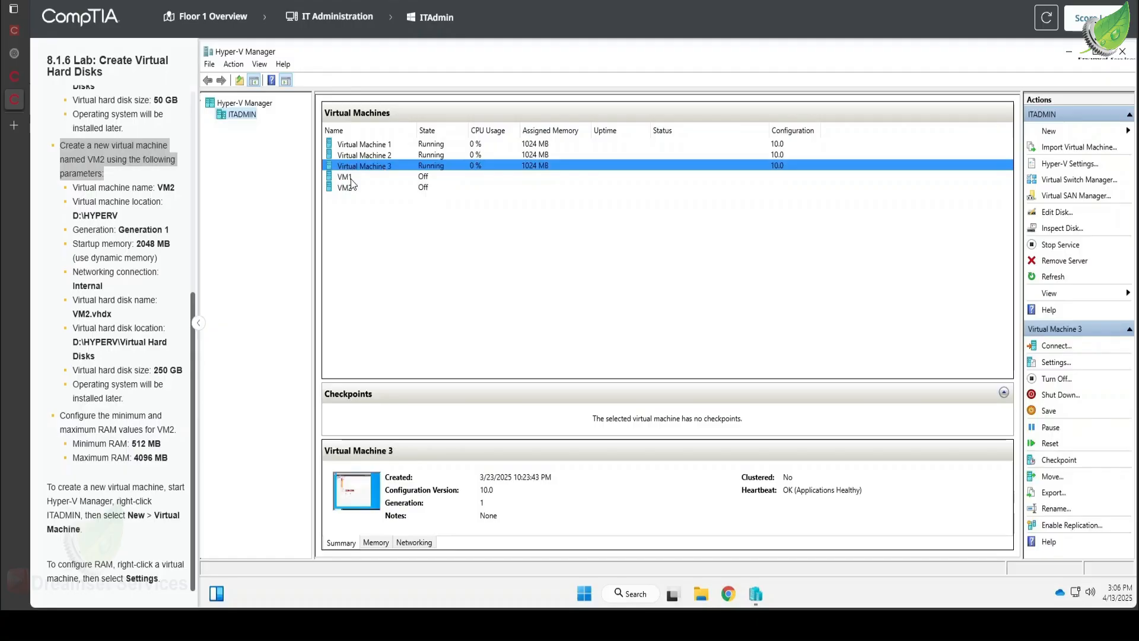
pyautogui.click(351, 177)
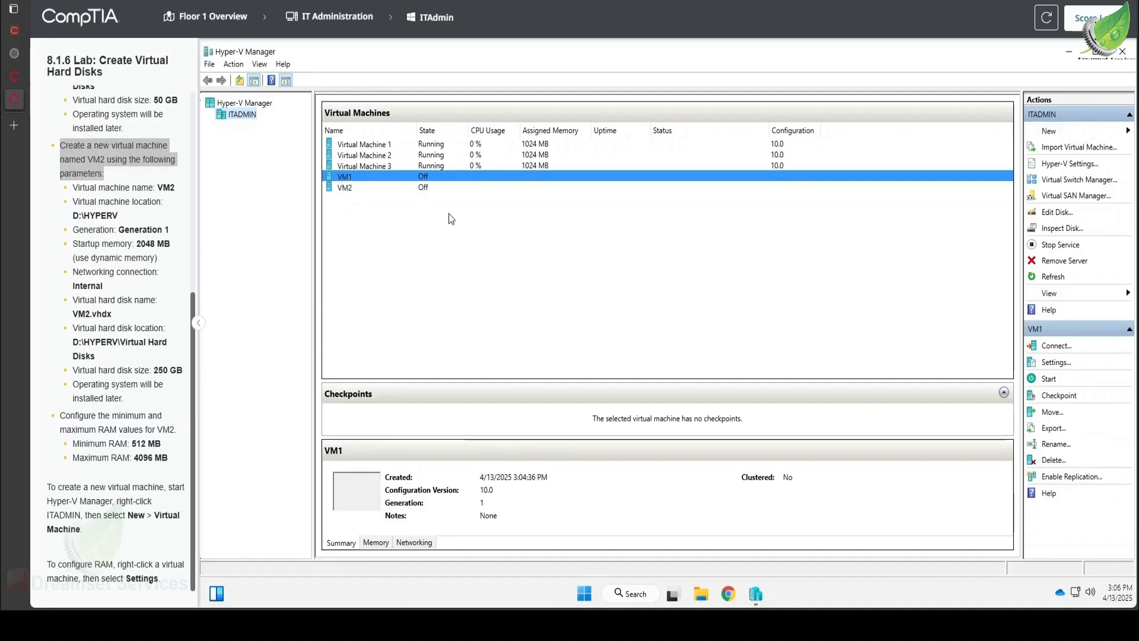
pyautogui.scroll(5, 98, 196)
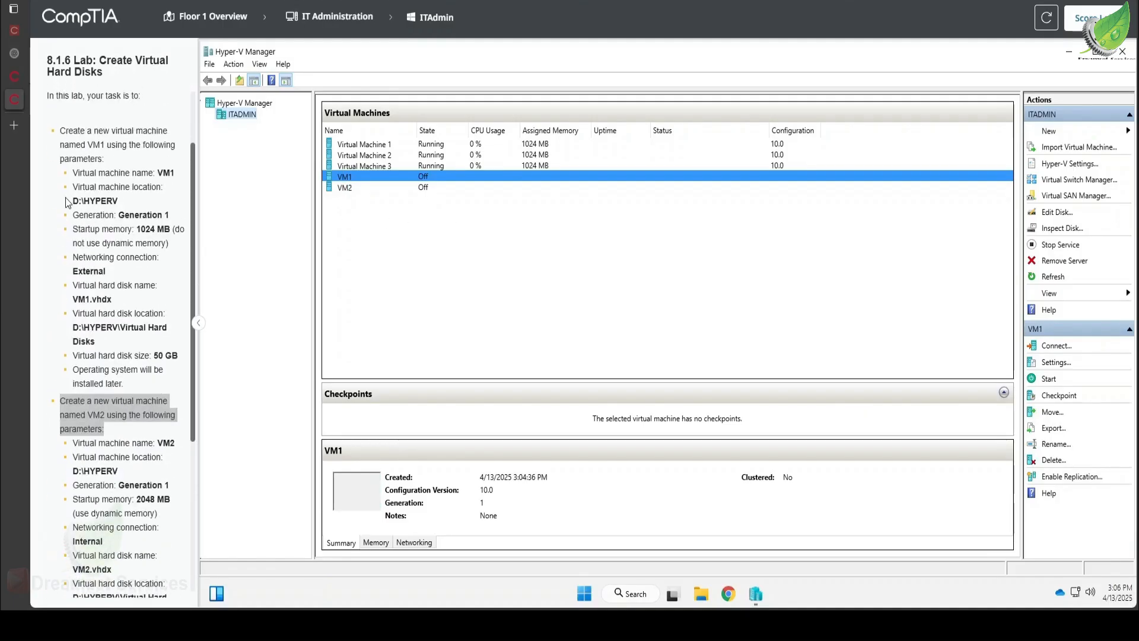
pyautogui.scroll(1, 94, 196)
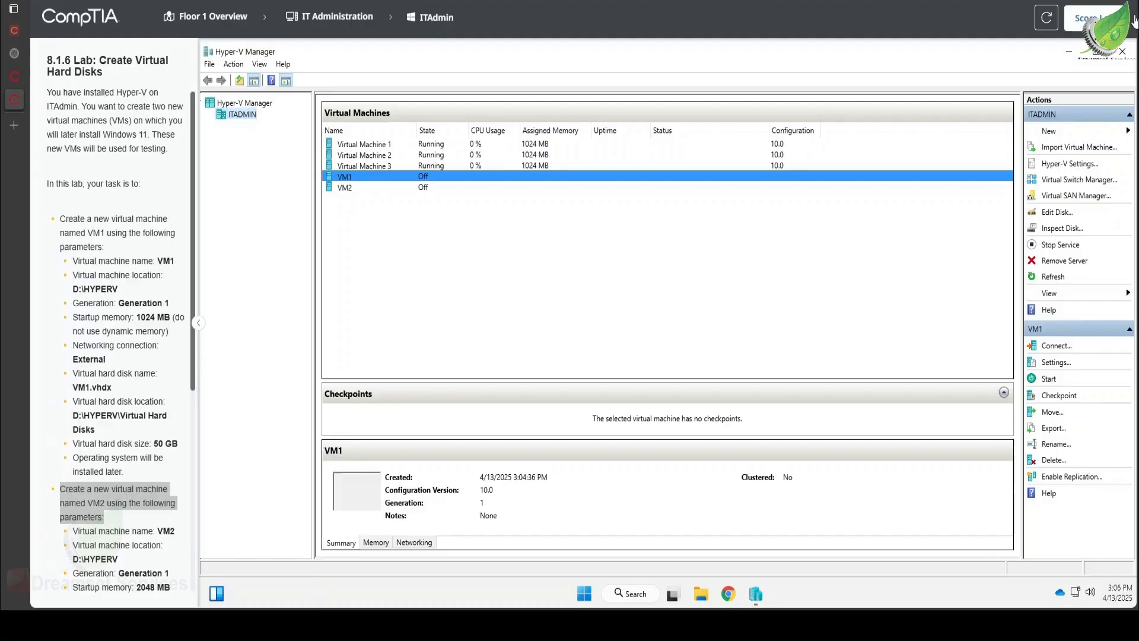
pyautogui.click(1088, 18)
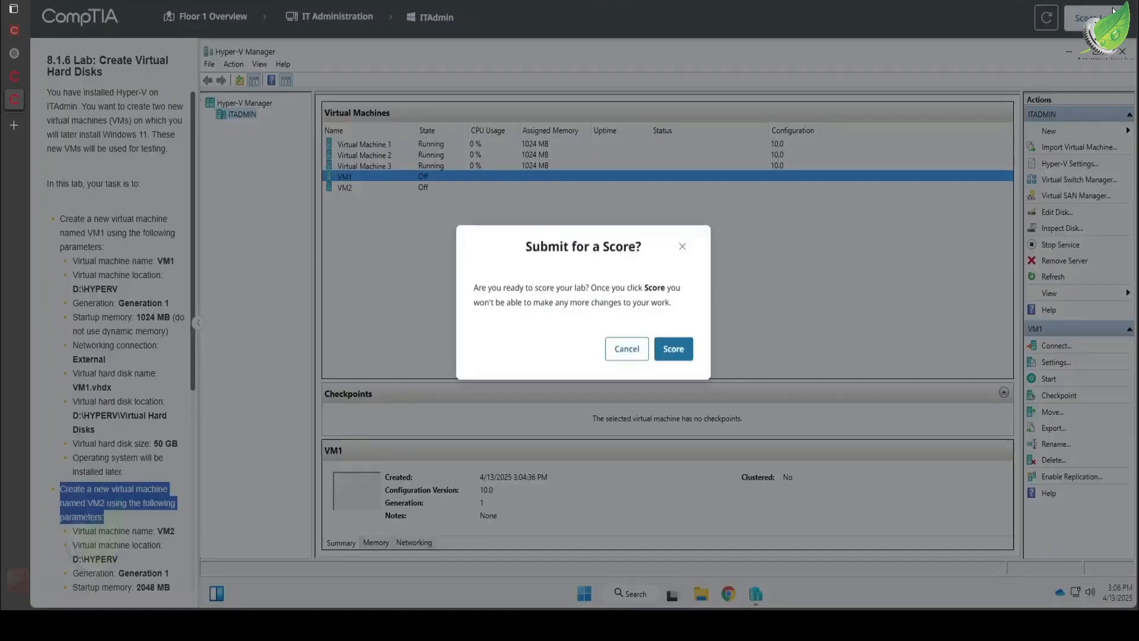
pyautogui.click(685, 352)
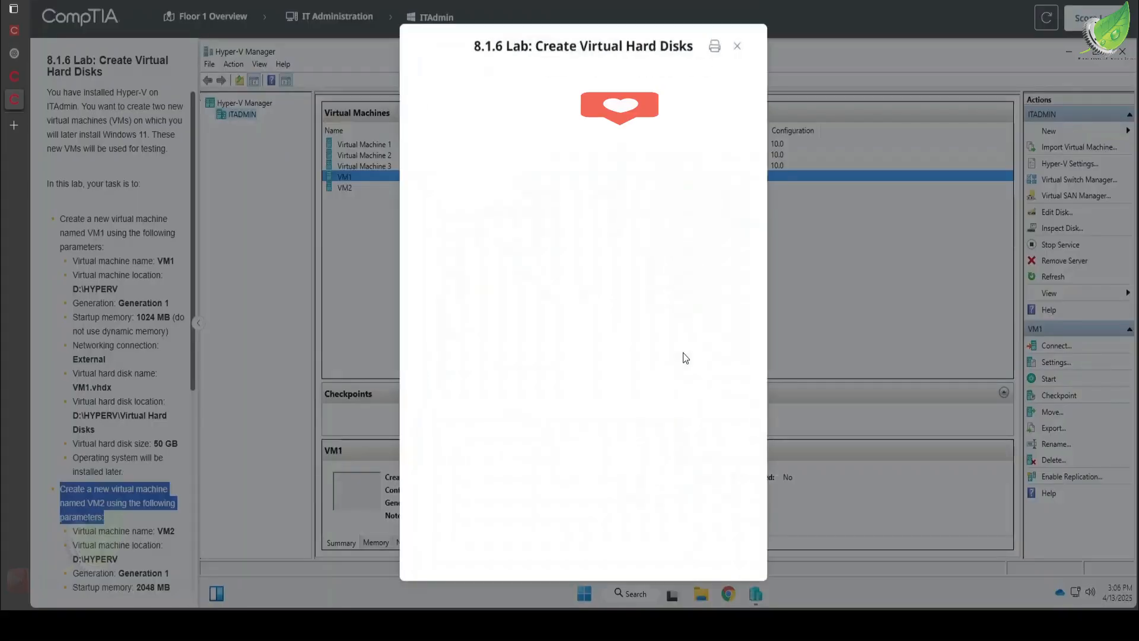